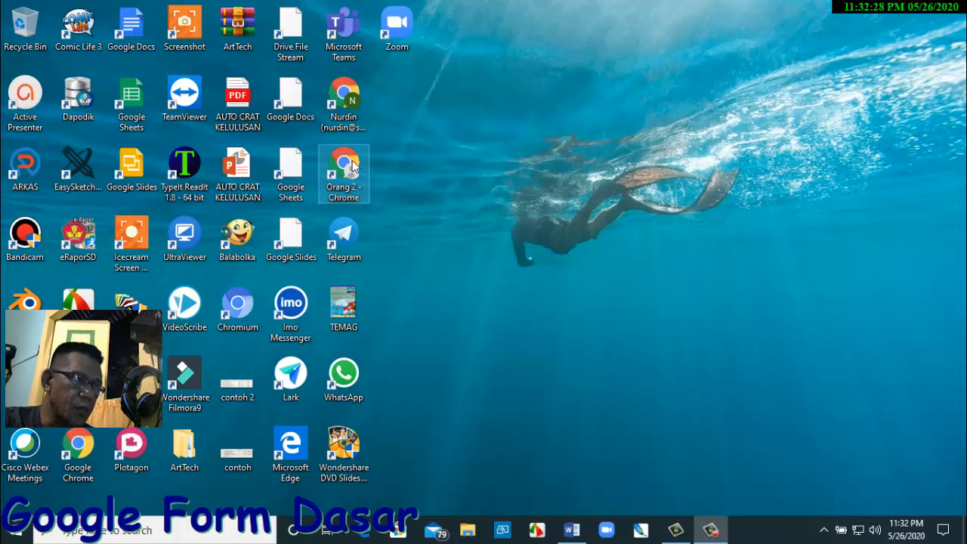
- Launch the browser, go to Gmail, and sign in to the saved Google account with the account password
{"action": "double_click", "coordinate": [353, 171]}
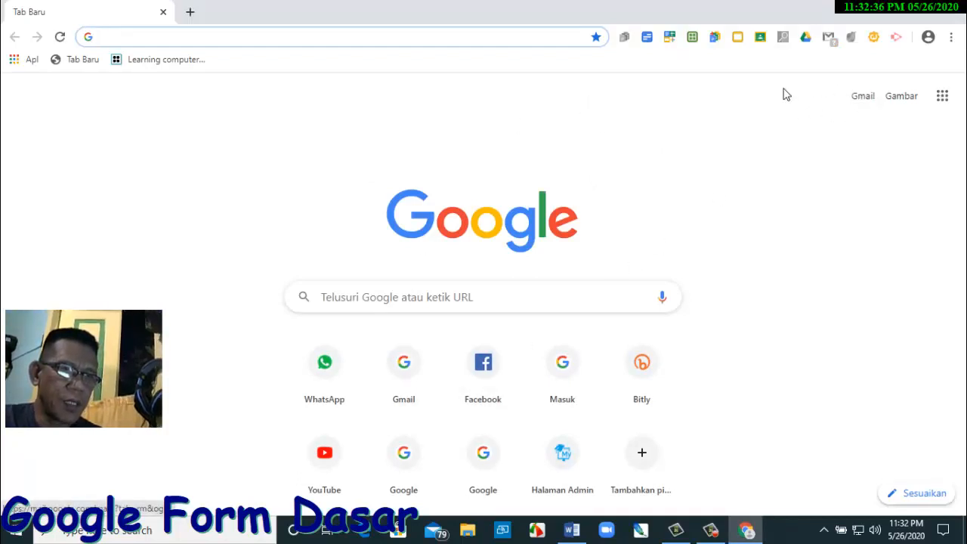
{"action": "left_click", "coordinate": [862, 98]}
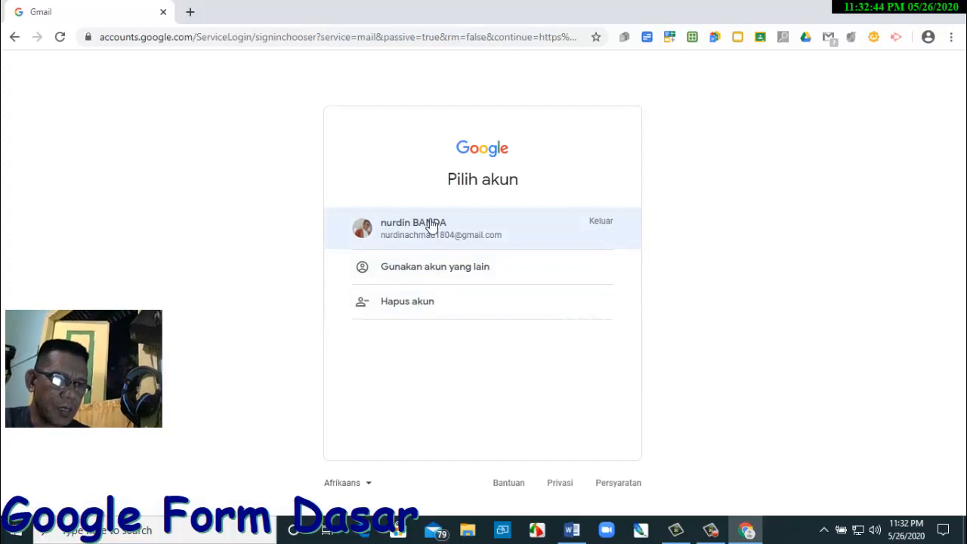
{"action": "left_click", "coordinate": [427, 225]}
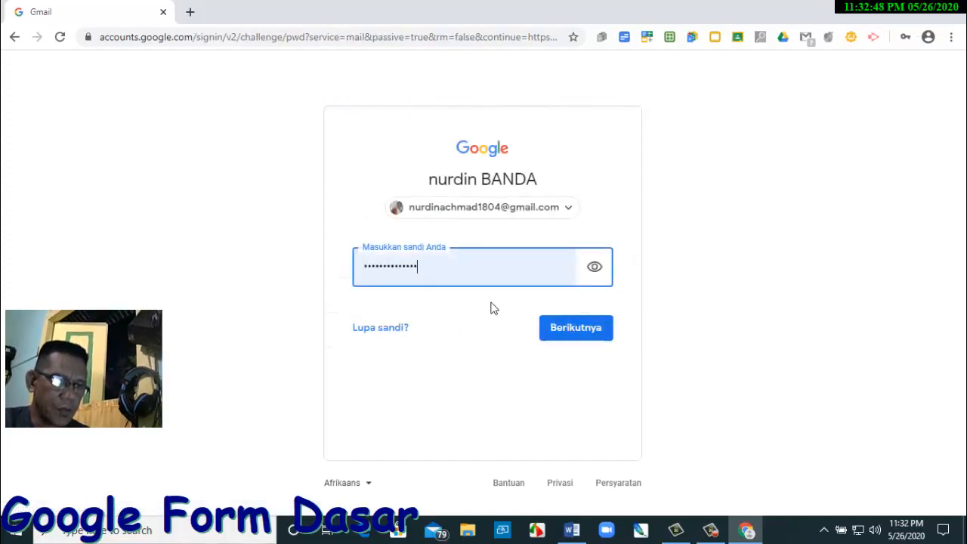
{"action": "left_click", "coordinate": [578, 332]}
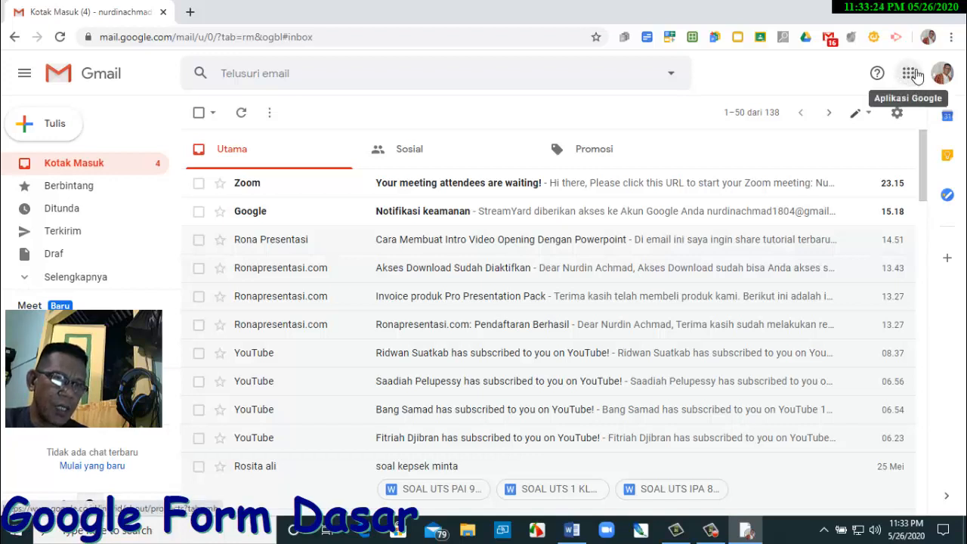
- Open Google Drive from the list of Google apps
{"action": "left_click", "coordinate": [911, 74]}
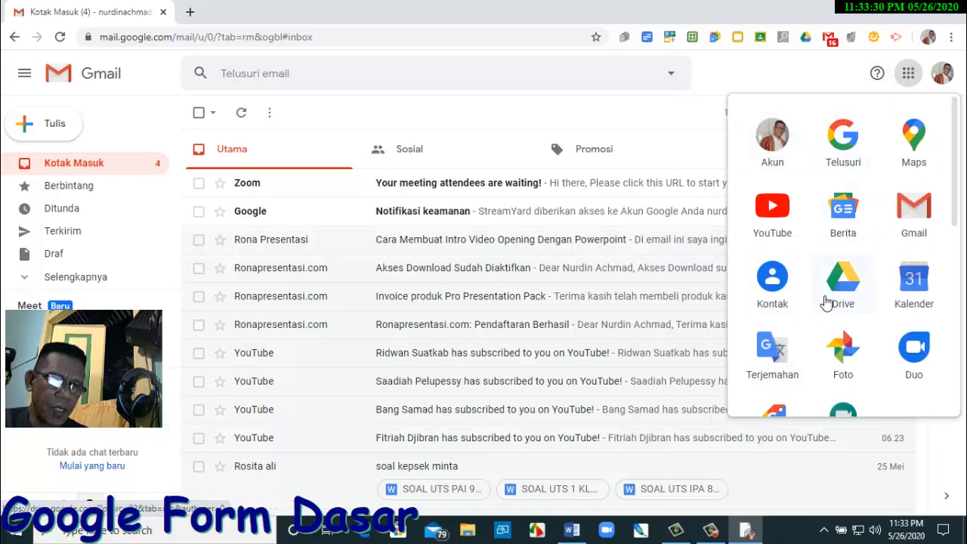
{"action": "scroll", "coordinate": [827, 302], "scroll_direction": "down", "scroll_amount": 4}
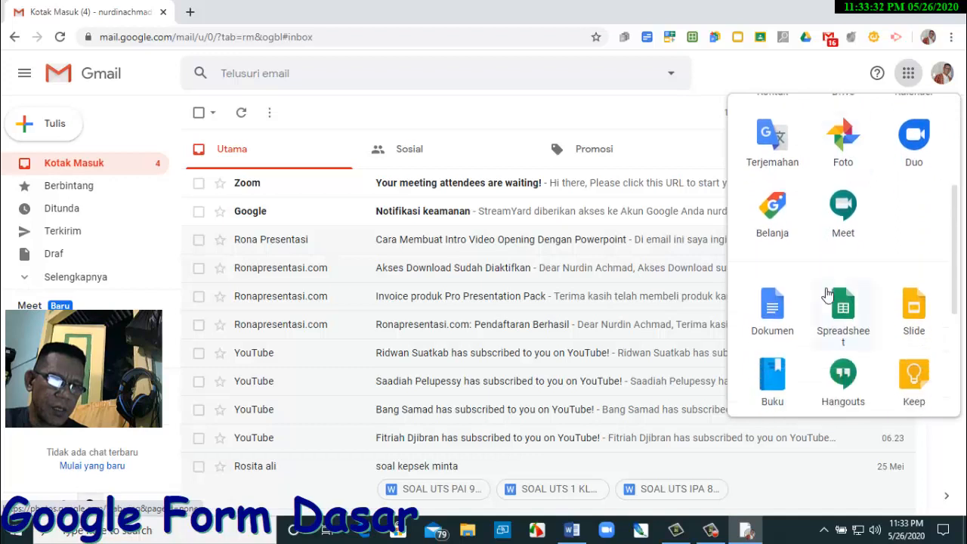
{"action": "scroll", "coordinate": [827, 293], "scroll_direction": "down", "scroll_amount": 3}
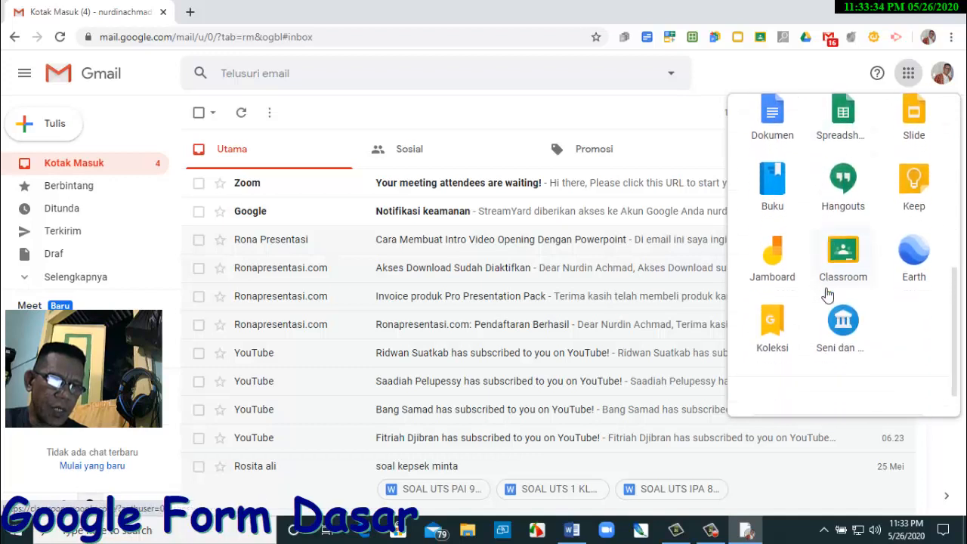
{"action": "scroll", "coordinate": [826, 293], "scroll_direction": "down", "scroll_amount": 1}
{"action": "scroll", "coordinate": [826, 294], "scroll_direction": "up", "scroll_amount": 4}
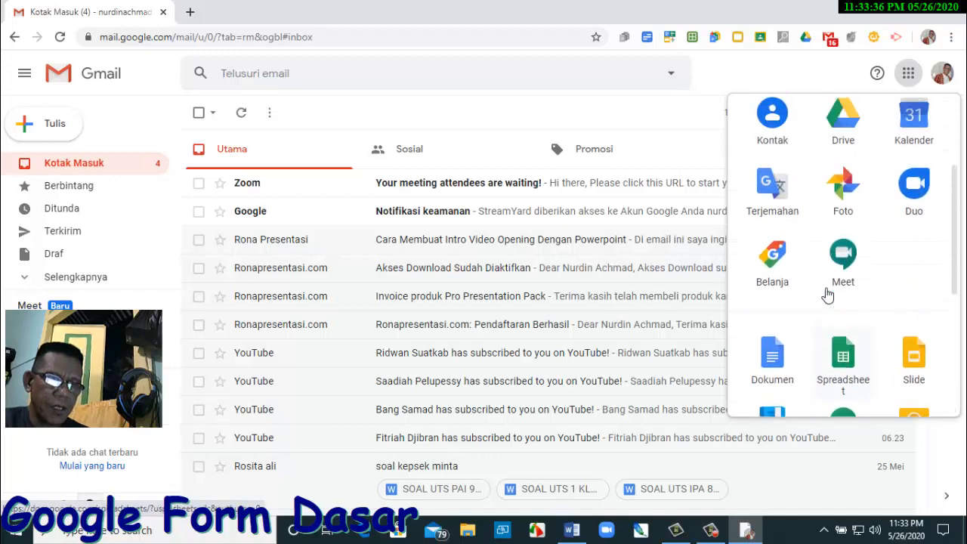
{"action": "scroll", "coordinate": [827, 295], "scroll_direction": "up", "scroll_amount": 1}
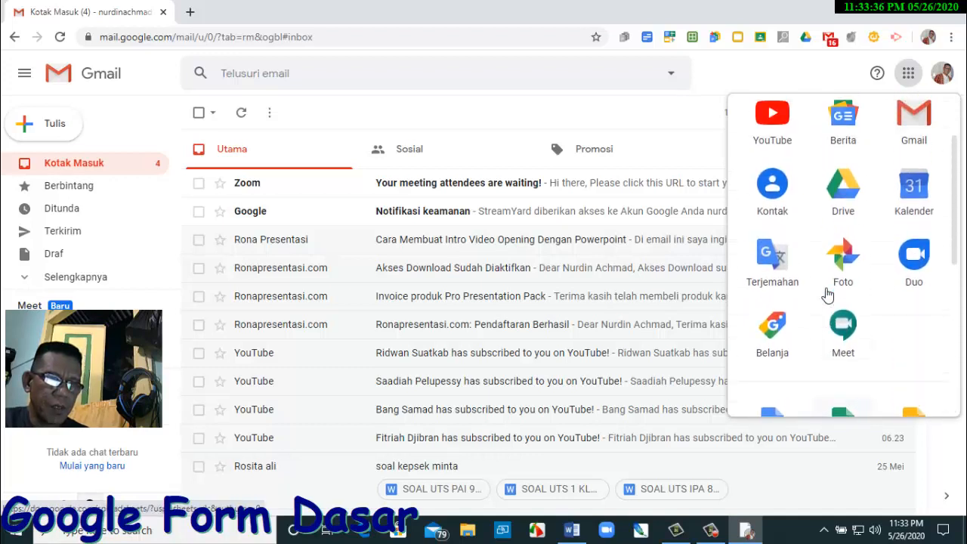
{"action": "left_click", "coordinate": [851, 183]}
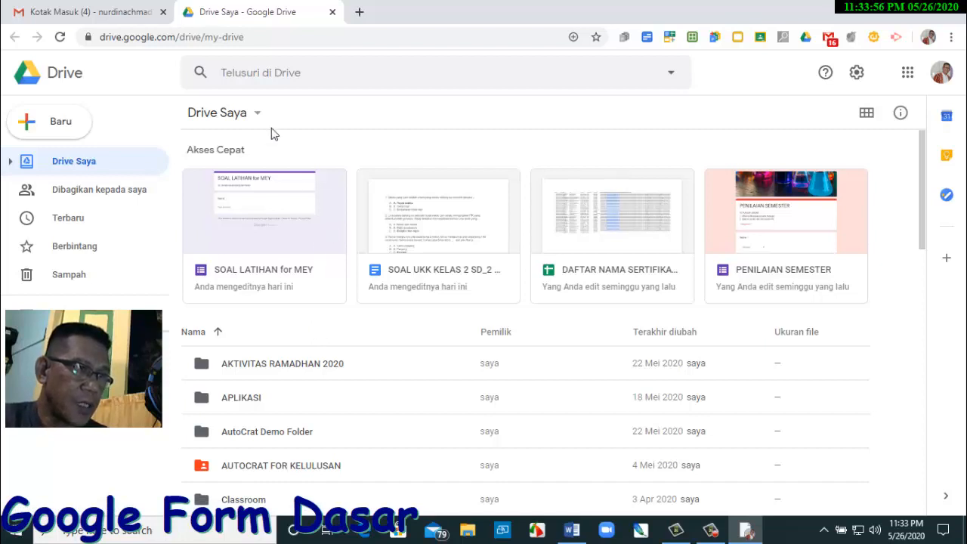
- Create a new Google Formulir (form) in Drive Saya
{"action": "left_click", "coordinate": [53, 130]}
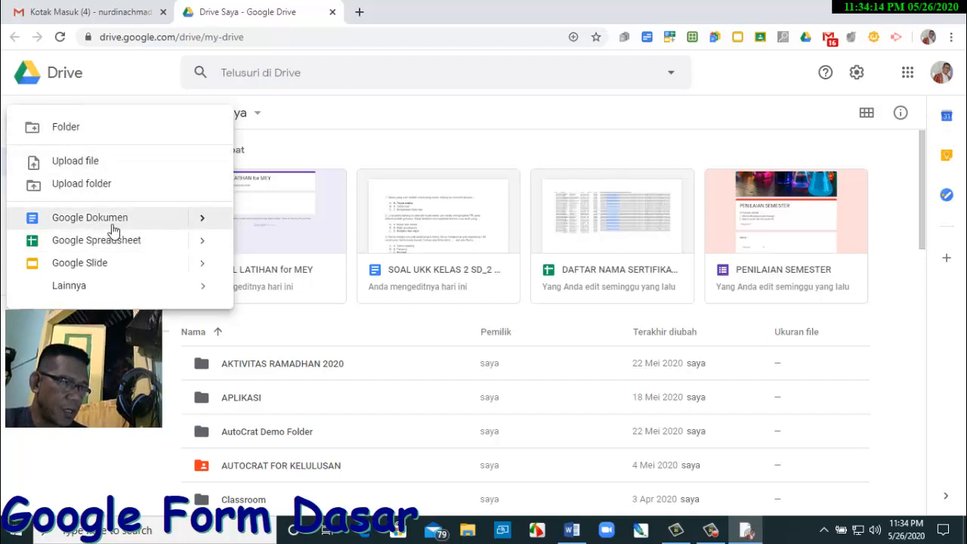
{"action": "left_click", "coordinate": [203, 218]}
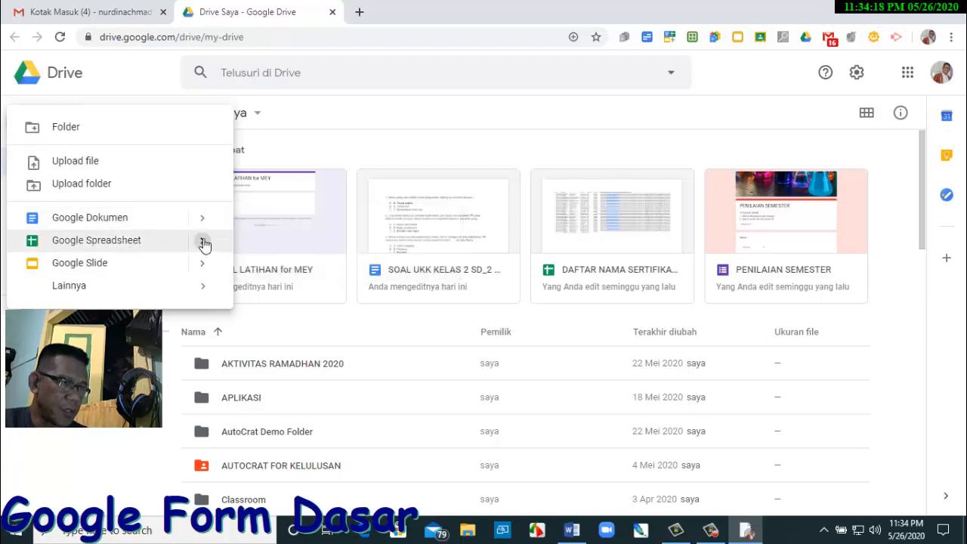
{"action": "left_click", "coordinate": [203, 242]}
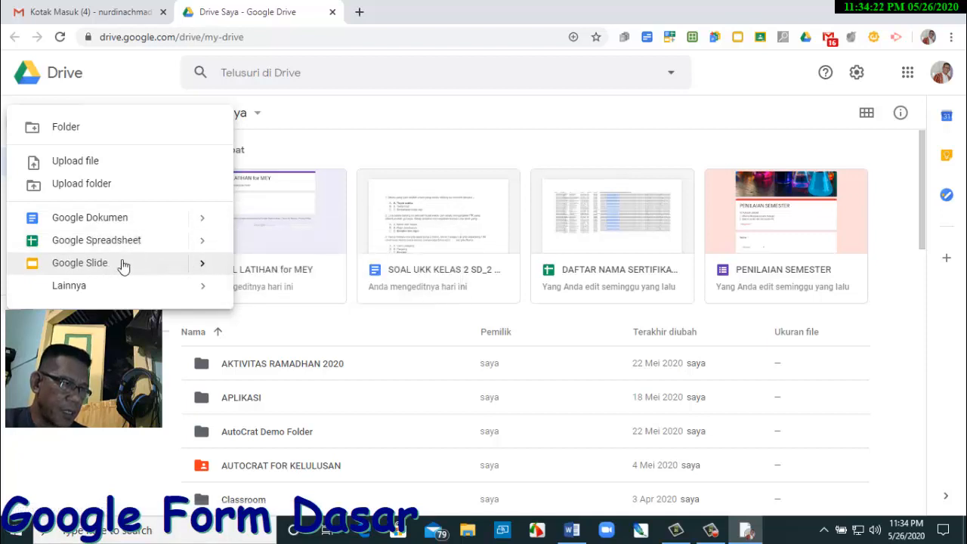
{"action": "left_click", "coordinate": [92, 291]}
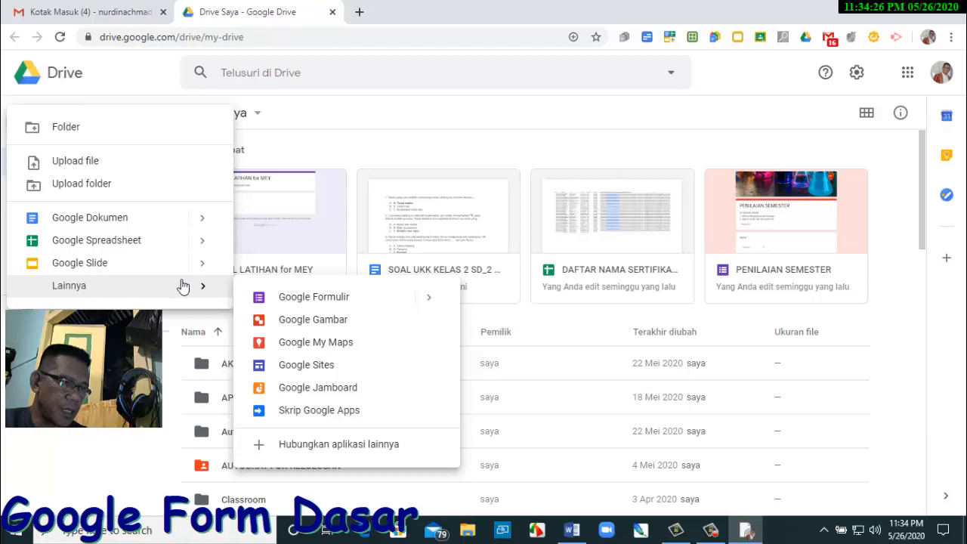
{"action": "left_click", "coordinate": [345, 299]}
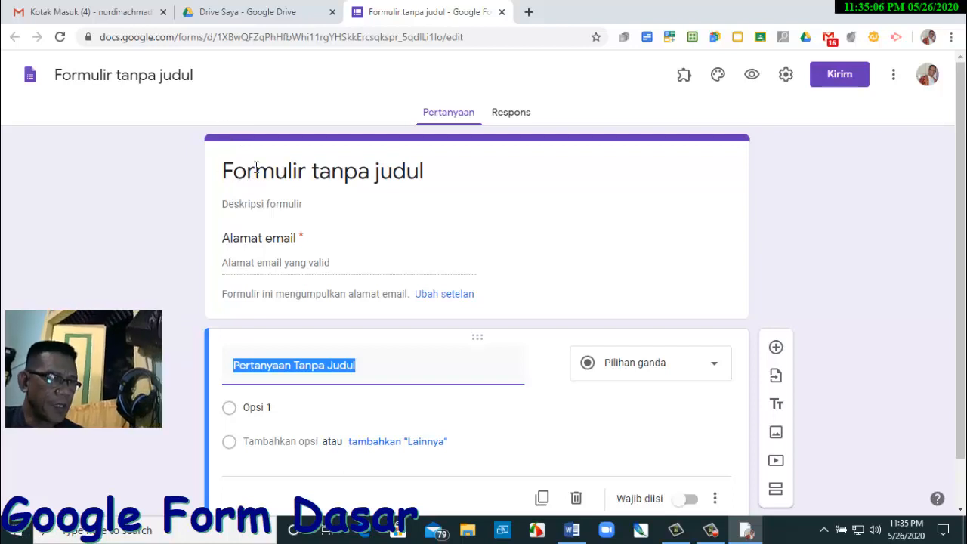
- View the form's responses area and return to its questions
{"action": "left_click", "coordinate": [521, 115]}
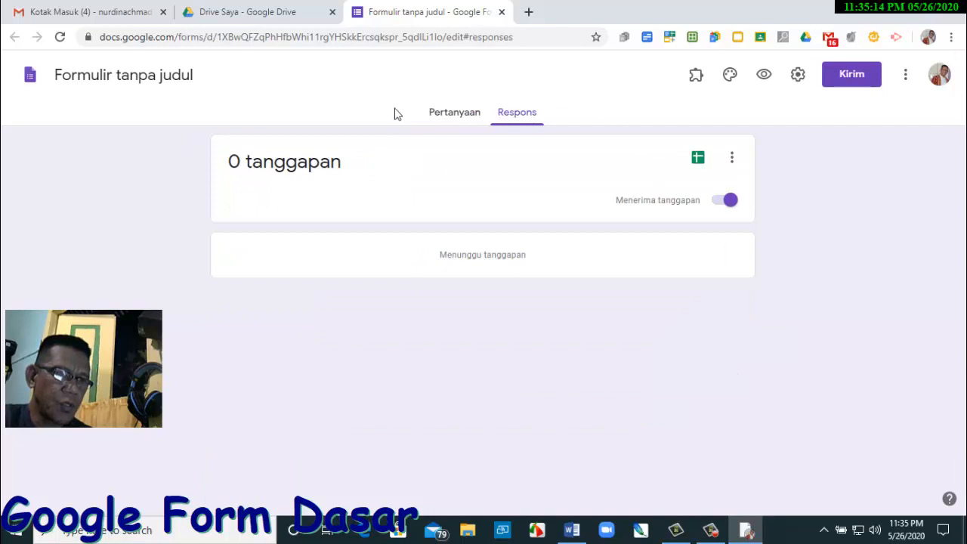
{"action": "left_click", "coordinate": [440, 114]}
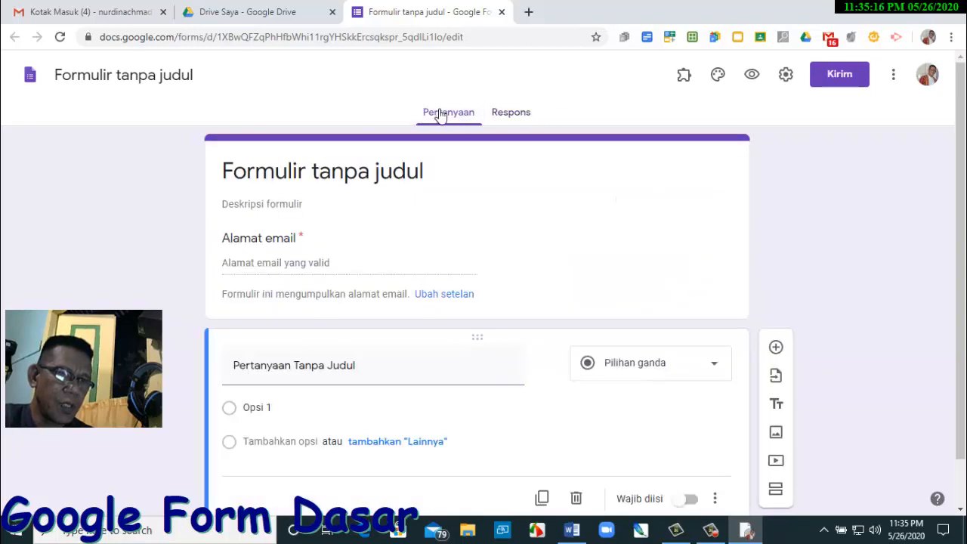
- Try the orange, amber, teal and blue (#4285f4) preset theme colours on the form
{"action": "left_click", "coordinate": [719, 75]}
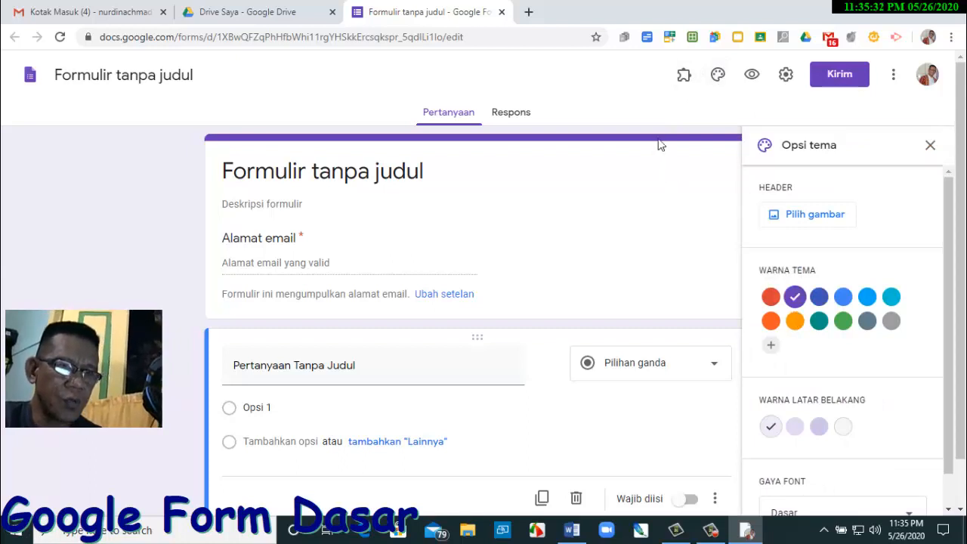
{"action": "left_click", "coordinate": [771, 320]}
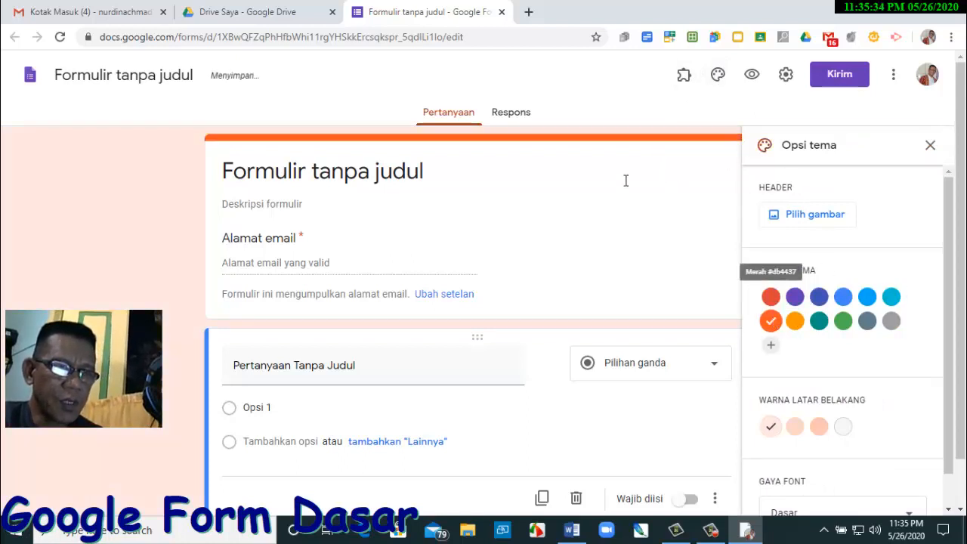
{"action": "left_click", "coordinate": [795, 321]}
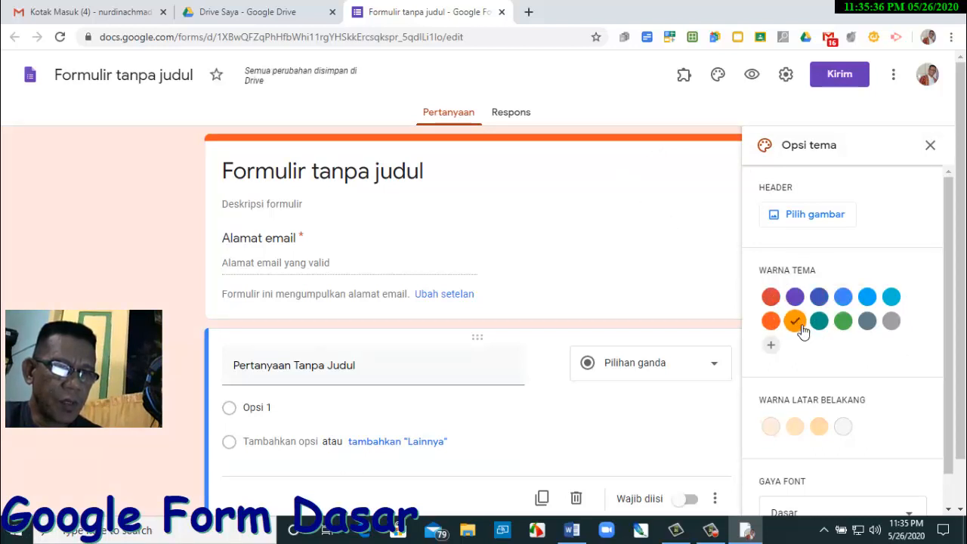
{"action": "left_click", "coordinate": [817, 321]}
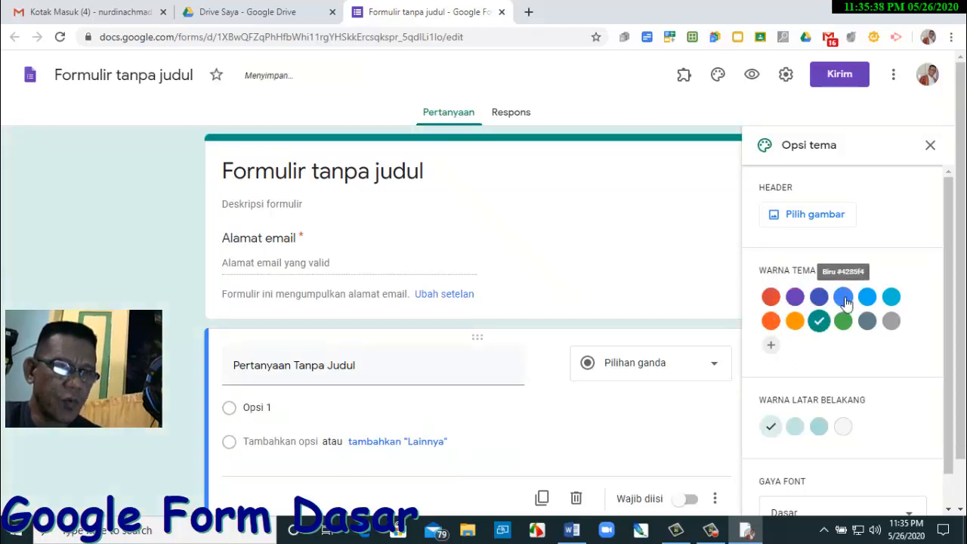
{"action": "left_click", "coordinate": [843, 298]}
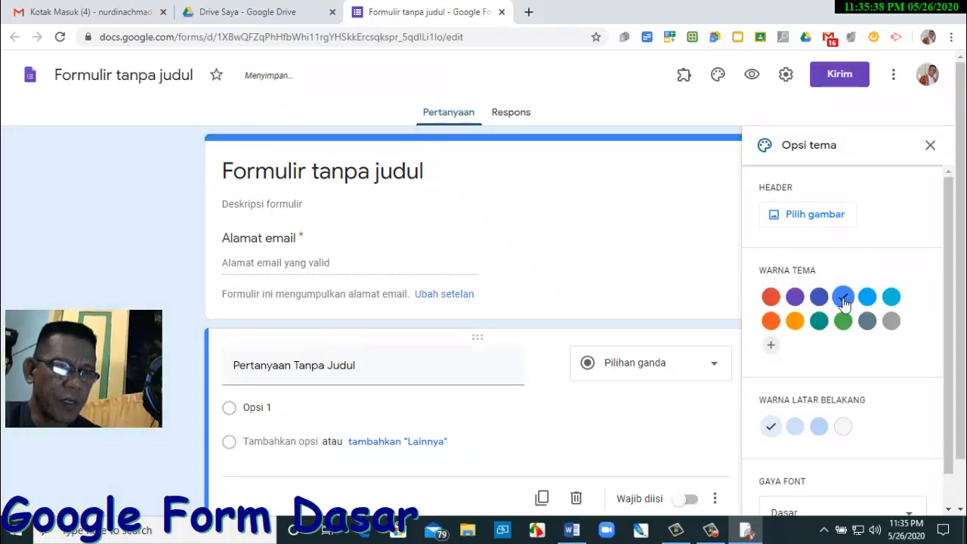
- Add the custom magenta colour #df1dd5 and apply it as the form's theme colour
{"action": "left_click", "coordinate": [772, 347]}
{"action": "left_click_drag", "start_coordinate": [873, 346], "coordinate": [859, 323]}
{"action": "mouse_move", "coordinate": [875, 388]}
{"action": "left_mouse_down"}
{"action": "mouse_move", "coordinate": [858, 388]}
{"action": "mouse_move", "coordinate": [882, 388]}
{"action": "left_mouse_up"}
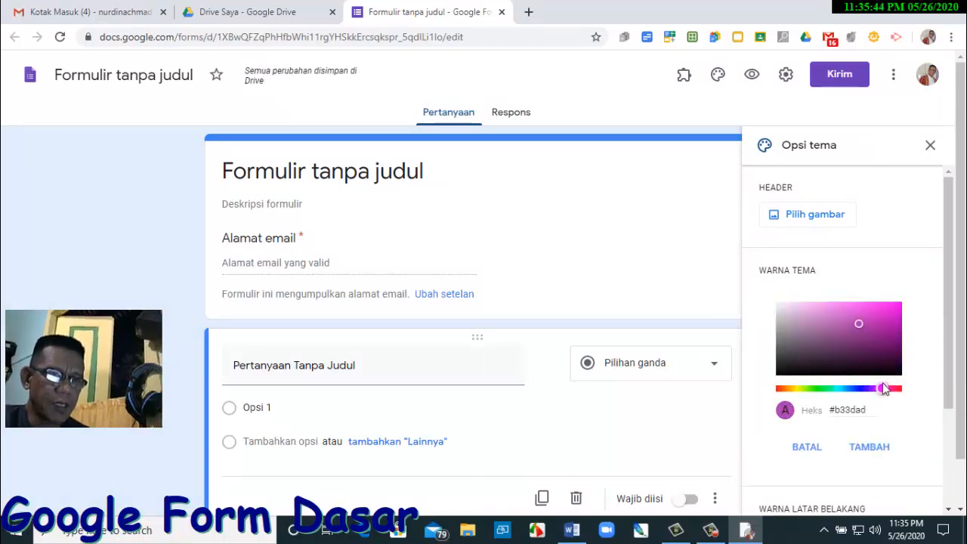
{"action": "left_click", "coordinate": [882, 323]}
{"action": "left_click_drag", "start_coordinate": [884, 321], "coordinate": [885, 311]}
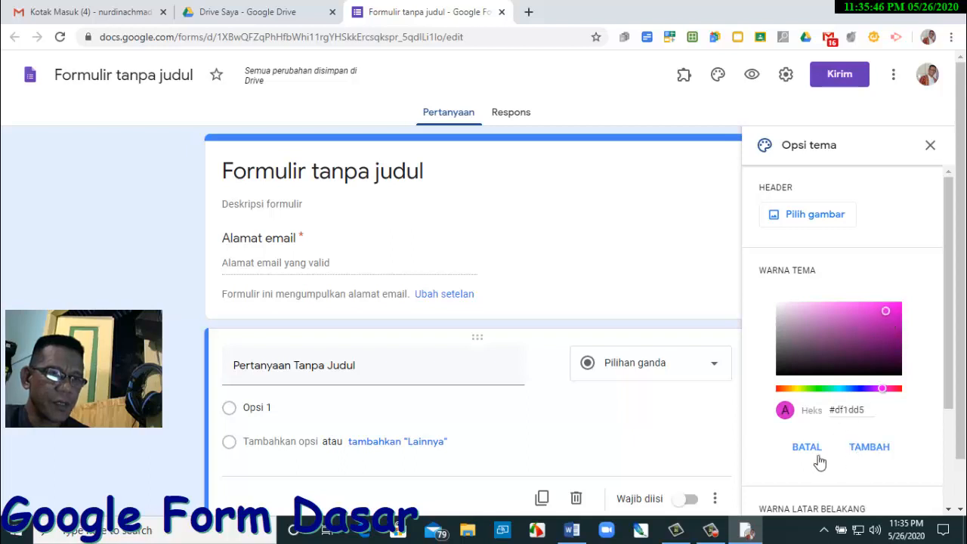
{"action": "left_click", "coordinate": [869, 446]}
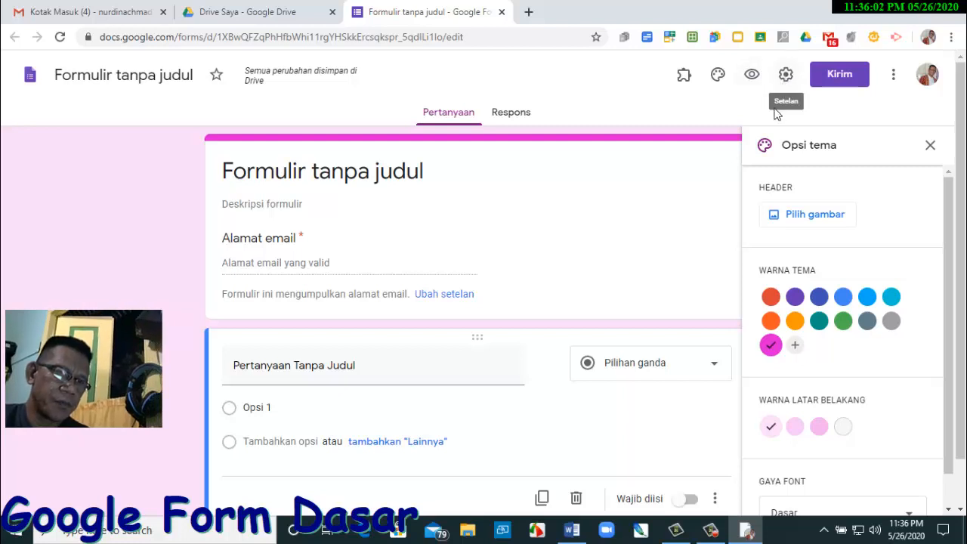
- Preview the form as respondents see it, and close the preview
{"action": "left_click", "coordinate": [752, 77]}
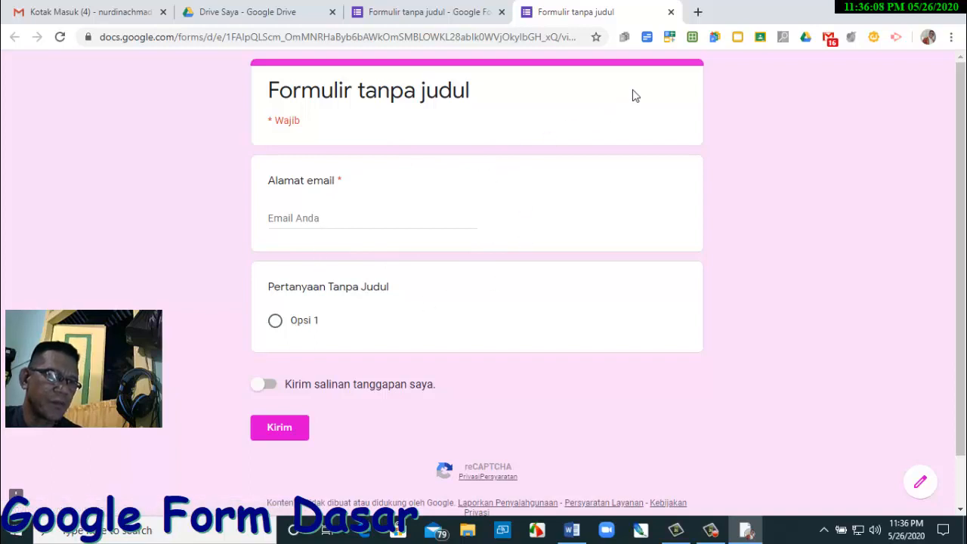
{"action": "left_click", "coordinate": [671, 12]}
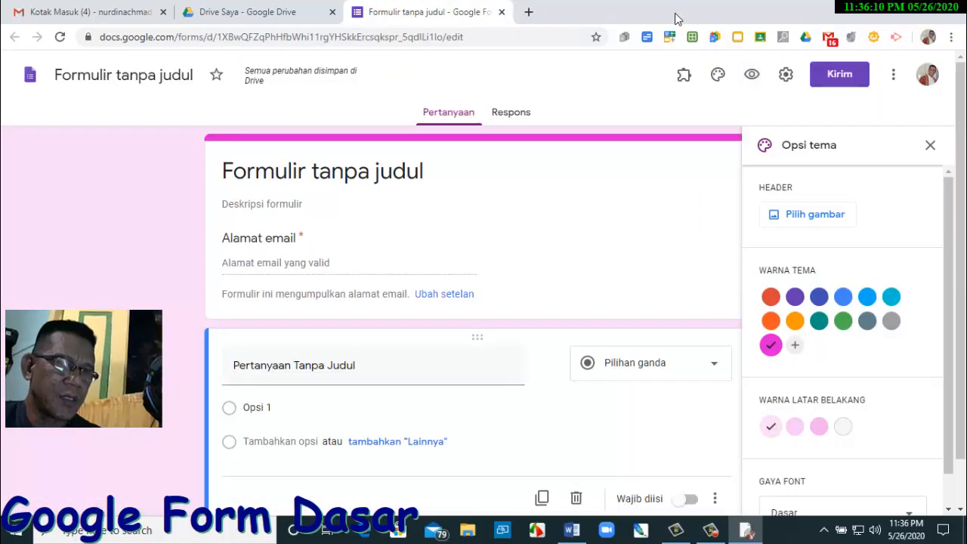
- Disable email address collection (Kumpulkan alamat email) in the form's general settings
{"action": "left_click", "coordinate": [786, 75]}
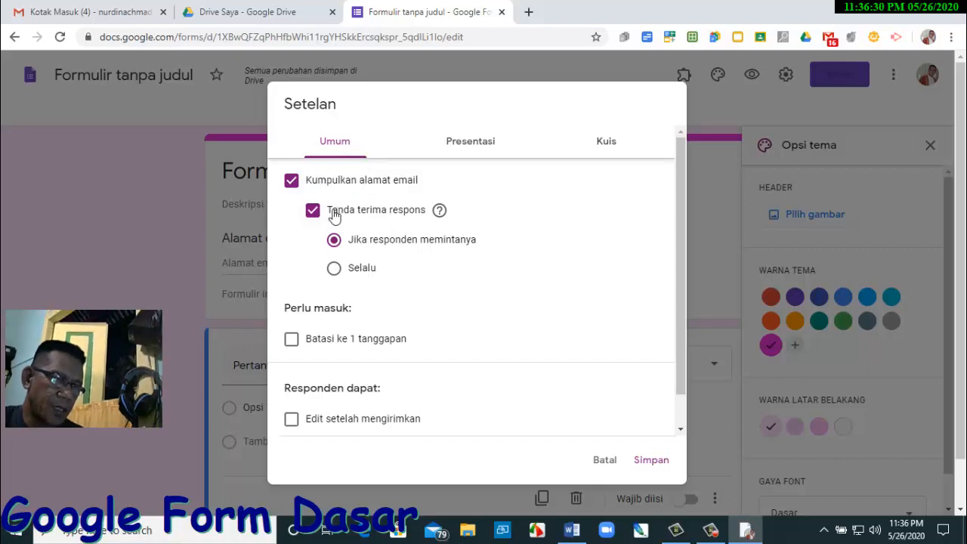
{"action": "left_click", "coordinate": [292, 181]}
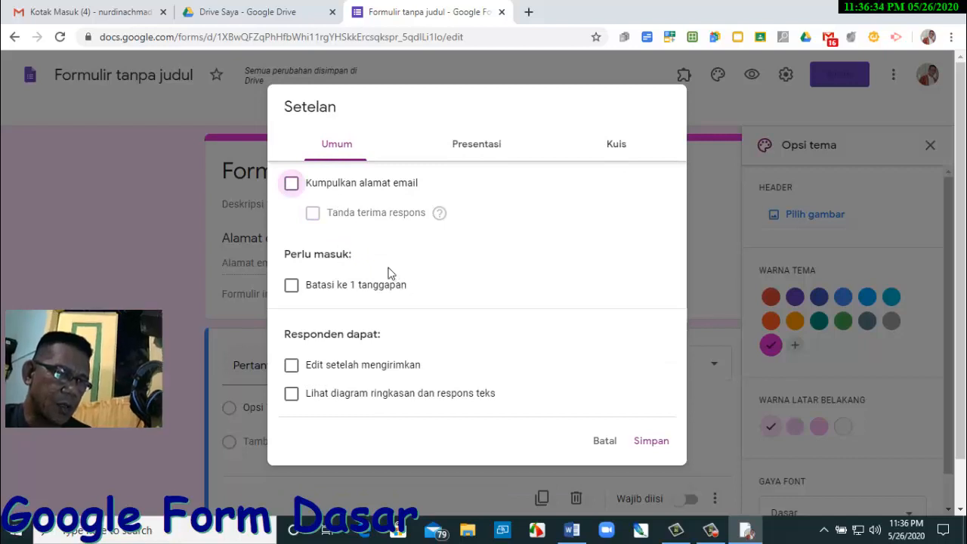
- Try the one-response limit (Batasi ke 1 tanggapan) and editing after submission (Edit setelah mengirimkan), switching each off again
{"action": "left_click", "coordinate": [299, 287]}
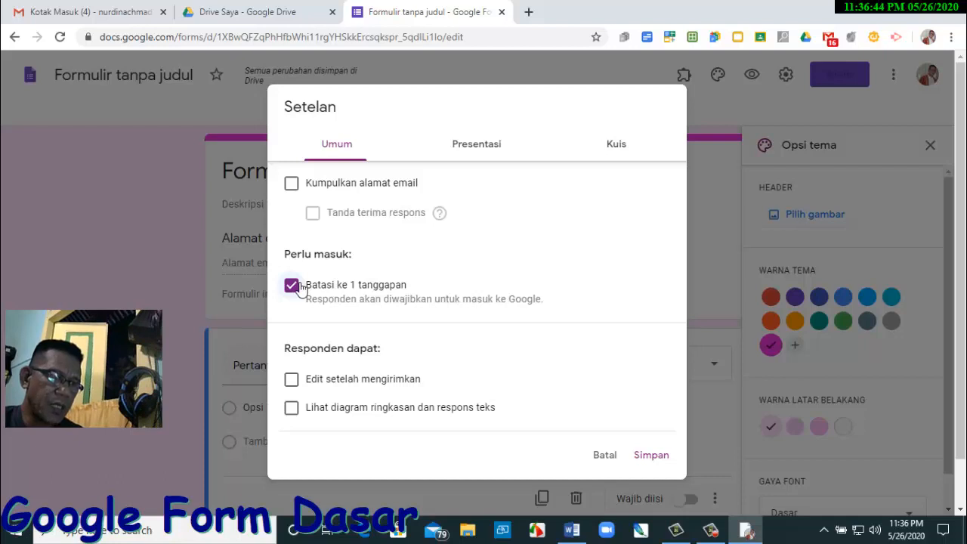
{"action": "left_click", "coordinate": [299, 287]}
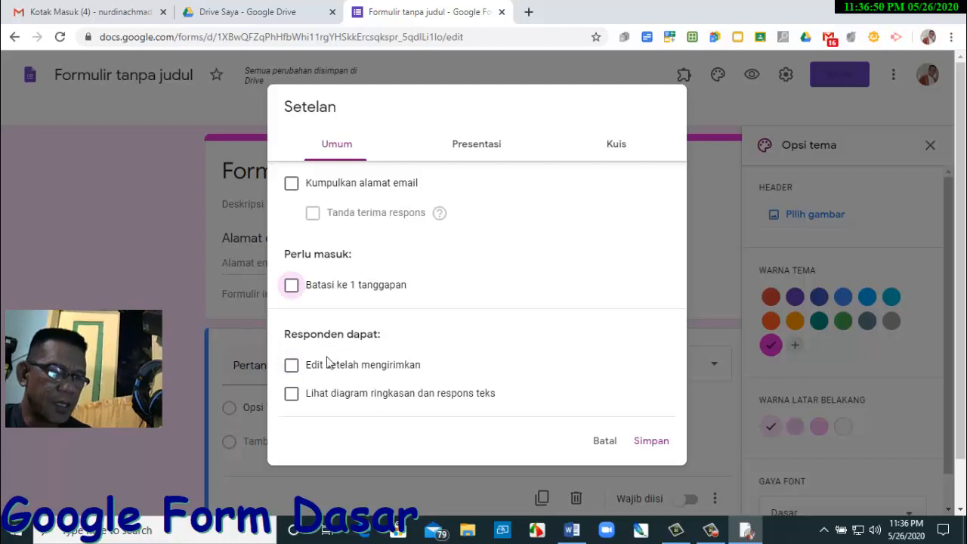
{"action": "left_click", "coordinate": [296, 365]}
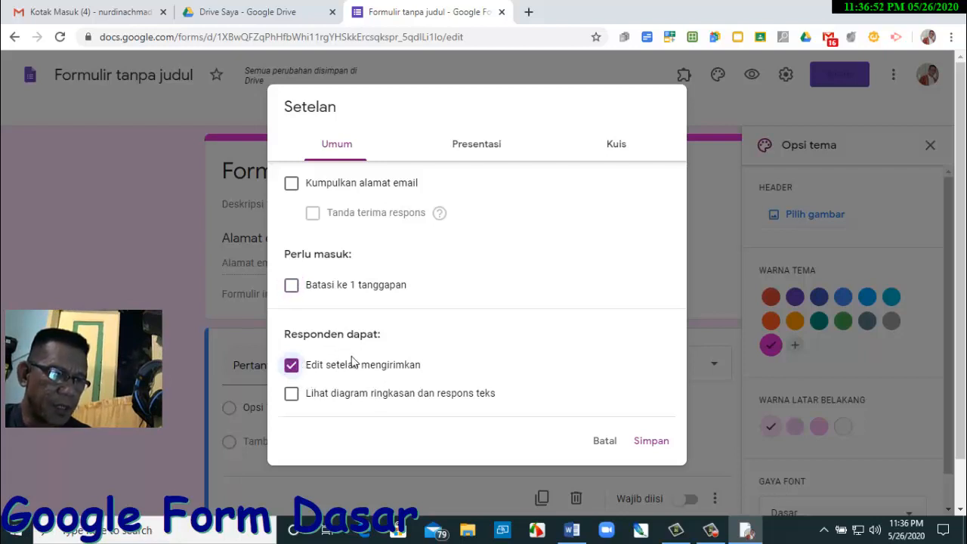
{"action": "left_click", "coordinate": [292, 366]}
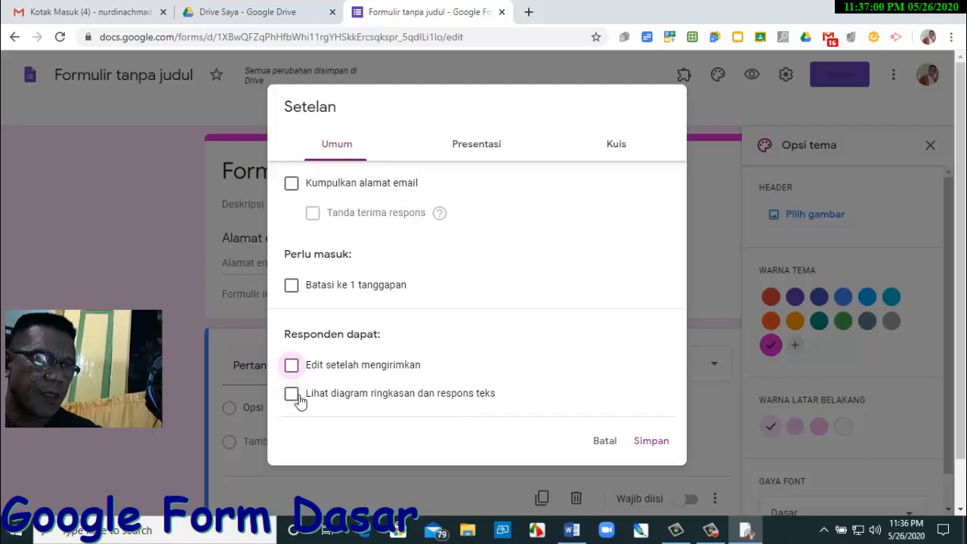
- In the presentation settings, try the progress display option (Tampilkan status progres) and leave it off
{"action": "left_click", "coordinate": [479, 150]}
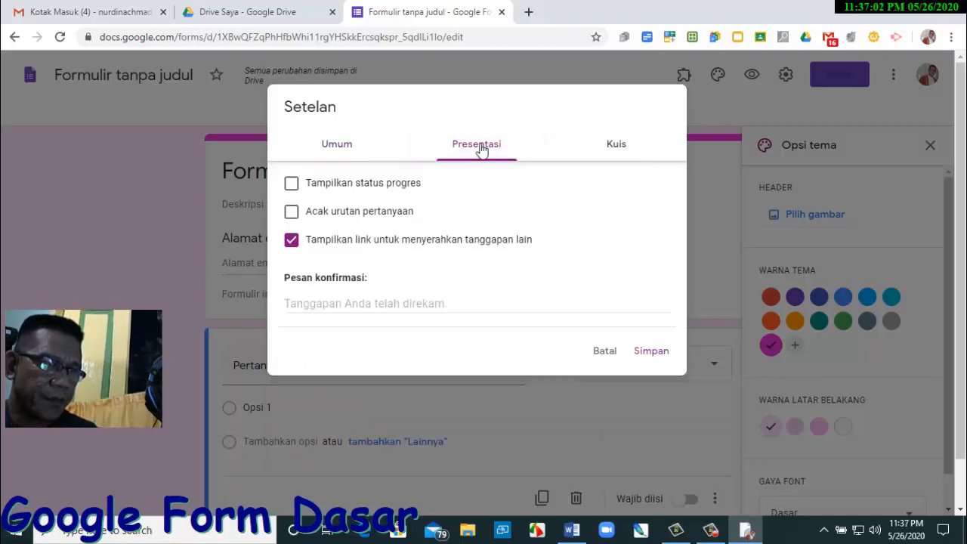
{"action": "right_click", "coordinate": [304, 186]}
{"action": "left_click", "coordinate": [304, 187]}
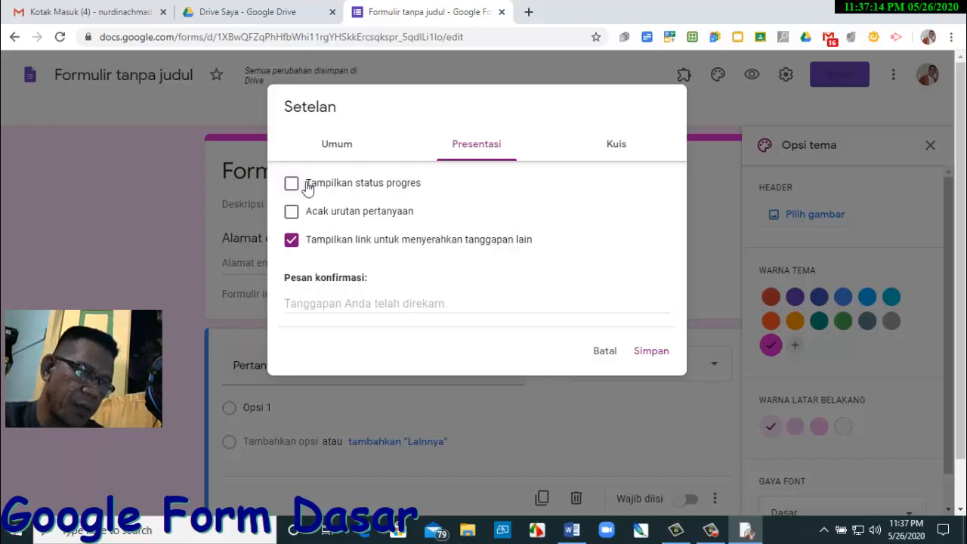
- Try the progress display (Tampilkan status progres) and shuffled question order (Acak urutan pertanyaan) options, leaving both off
{"action": "left_click", "coordinate": [303, 188]}
{"action": "left_click", "coordinate": [303, 189]}
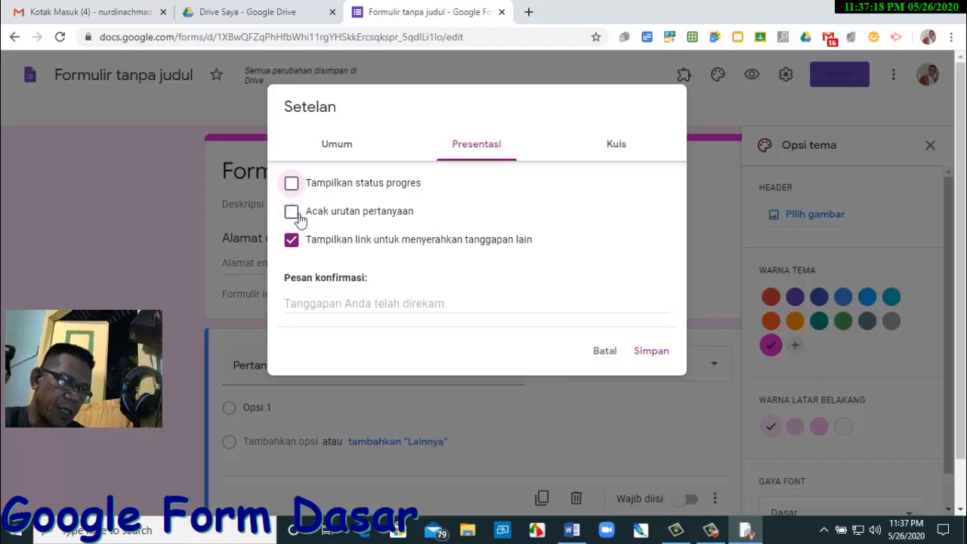
{"action": "left_click", "coordinate": [292, 212]}
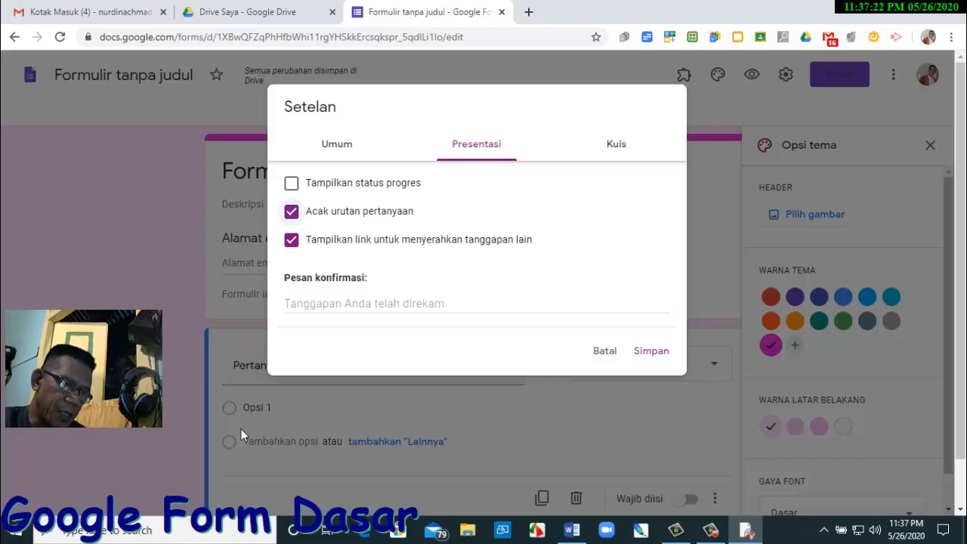
{"action": "left_click", "coordinate": [299, 215]}
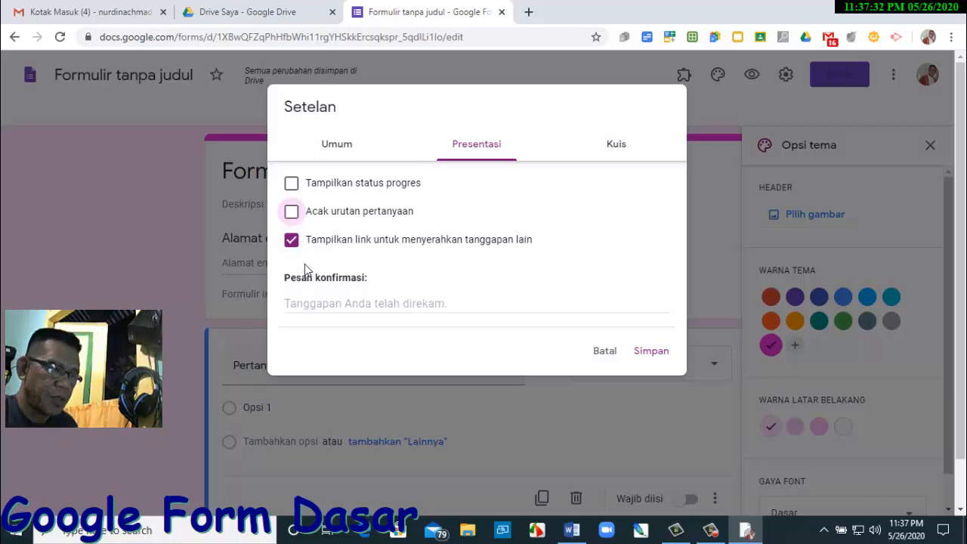
- Try entering "Terim" as the confirmation message (Pesan konfirmasi), and clear the text again
{"action": "left_click", "coordinate": [321, 305]}
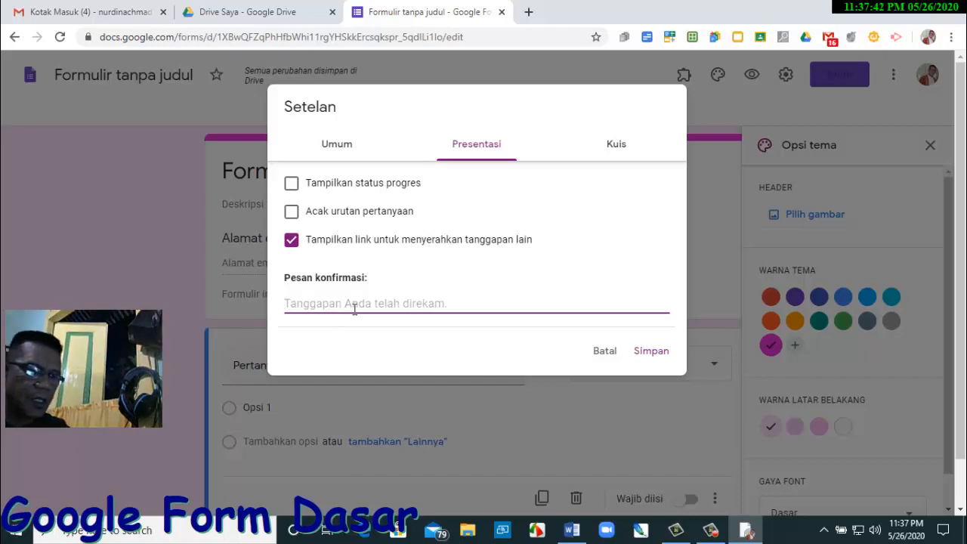
{"action": "type", "text": "Terim"}
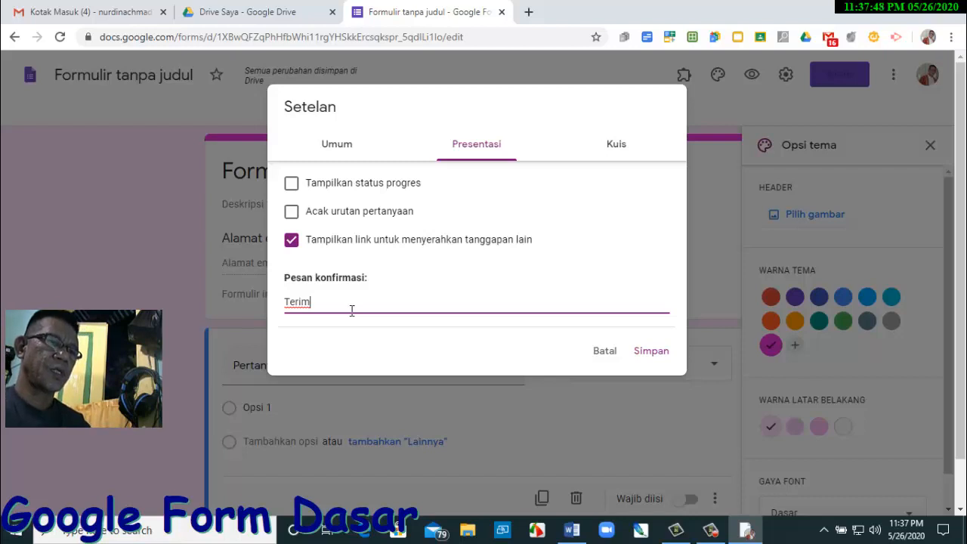
{"action": "left_click_drag", "start_coordinate": [317, 305], "coordinate": [264, 306]}
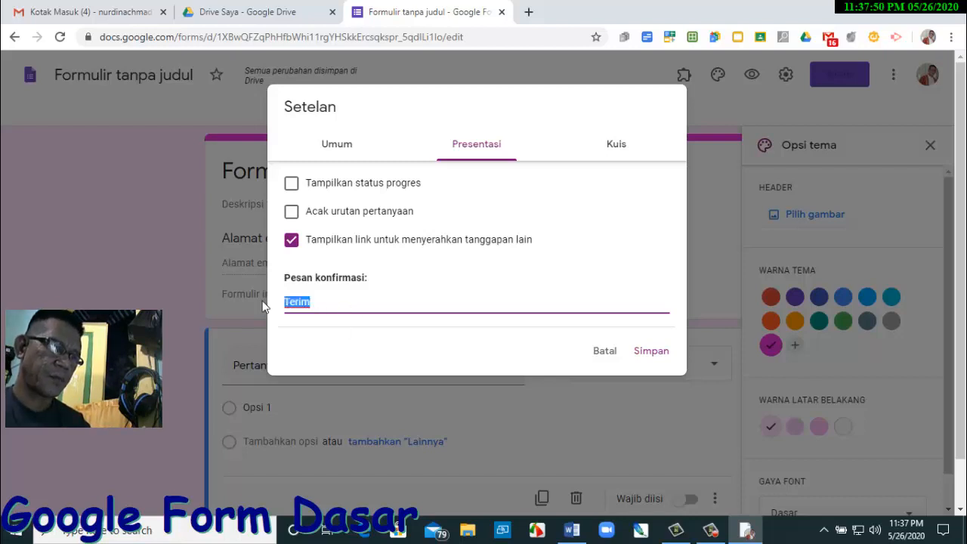
{"action": "key", "text": "BackSpace"}
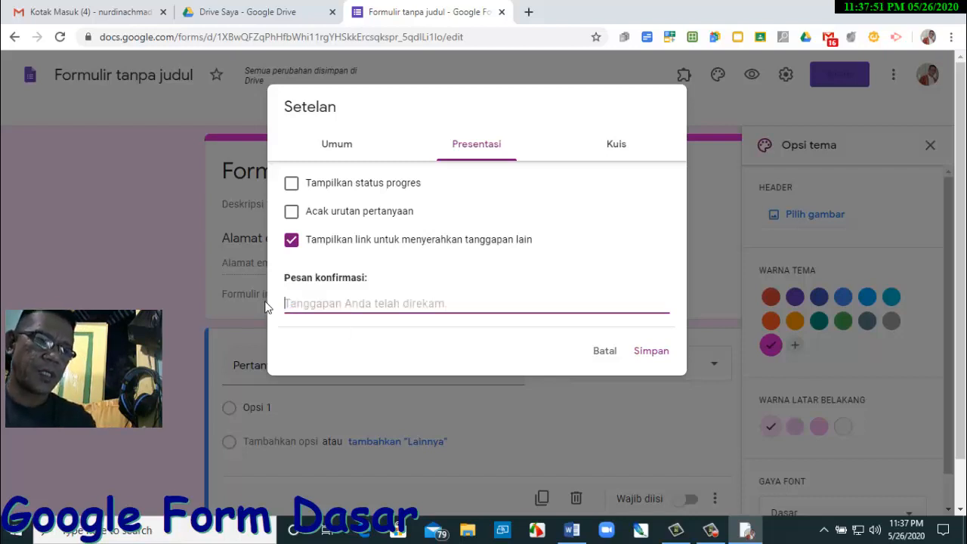
- Try turning the form into a quiz (Jadikan ini sebagai kuis), toggling the option off and on again
{"action": "left_click", "coordinate": [625, 154]}
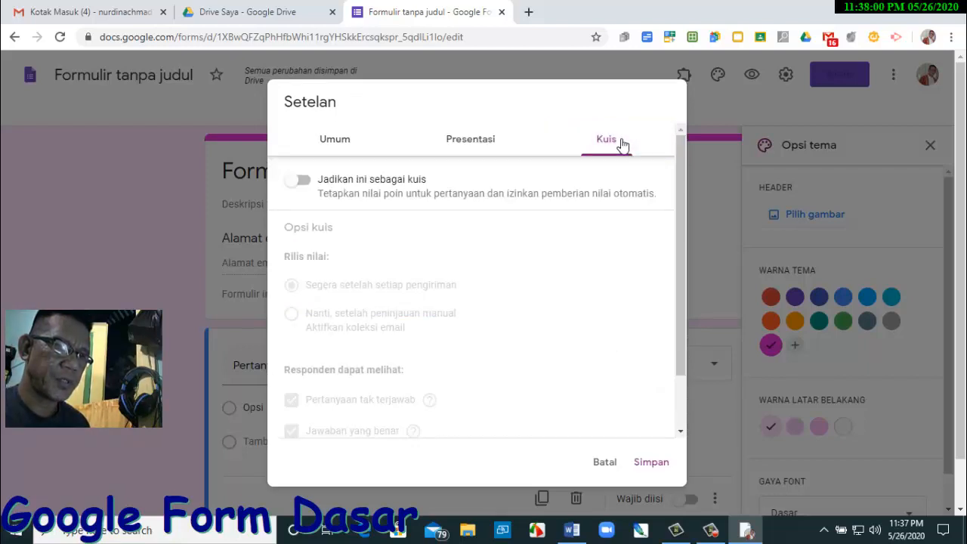
{"action": "left_click", "coordinate": [299, 182]}
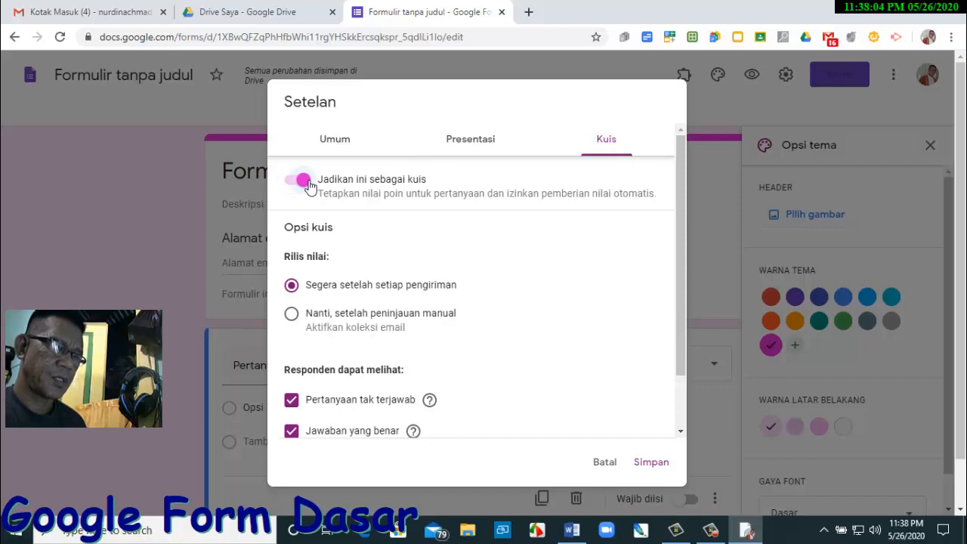
{"action": "left_click", "coordinate": [306, 183]}
{"action": "left_click", "coordinate": [306, 182]}
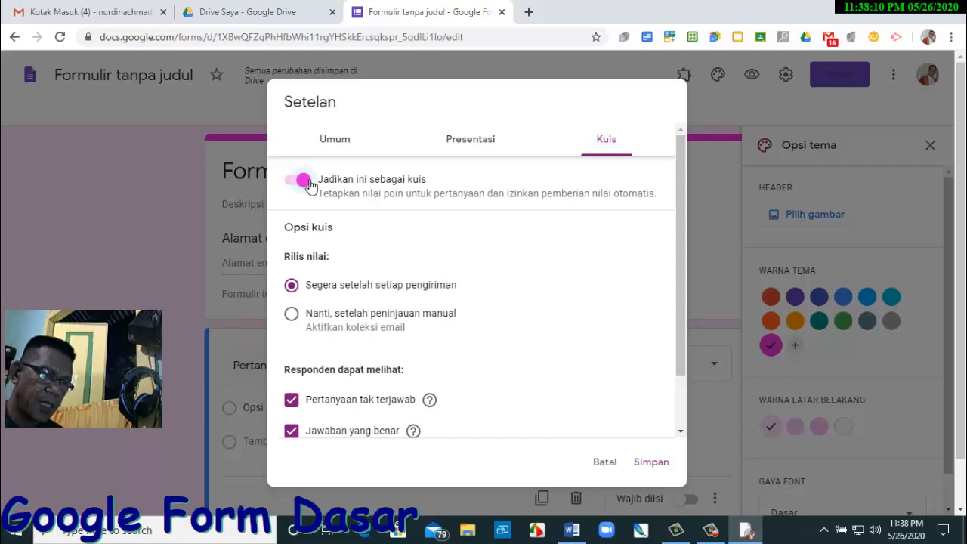
- Try releasing grades after manual review, switch back to immediately after each submission, and discard the settings changes
{"action": "left_click", "coordinate": [300, 314]}
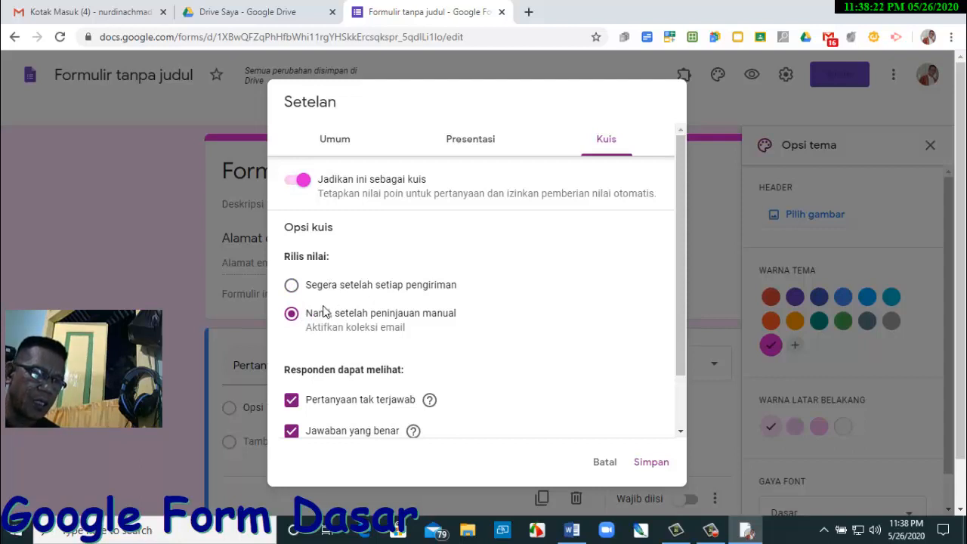
{"action": "left_click", "coordinate": [302, 286]}
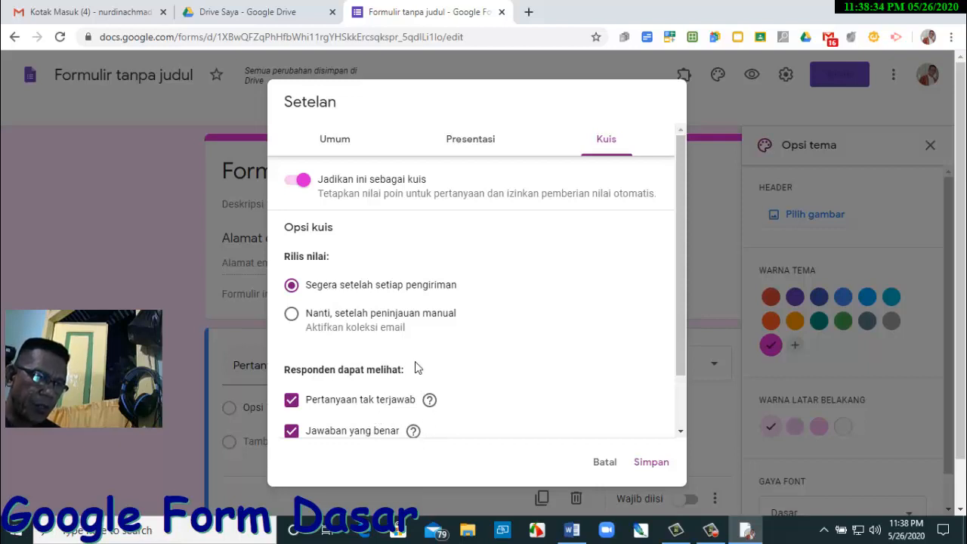
{"action": "scroll", "coordinate": [419, 368], "scroll_direction": "down", "scroll_amount": 1}
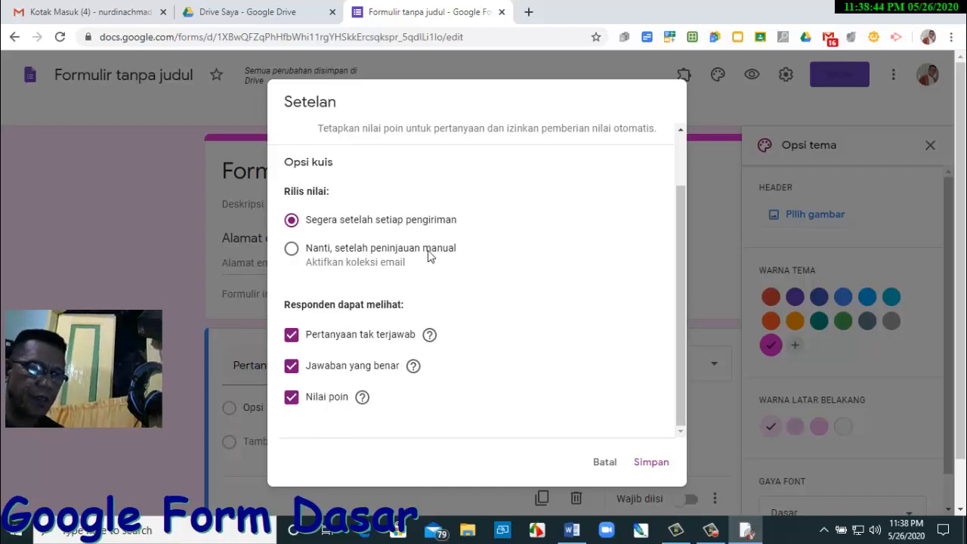
{"action": "scroll", "coordinate": [428, 255], "scroll_direction": "up", "scroll_amount": 2}
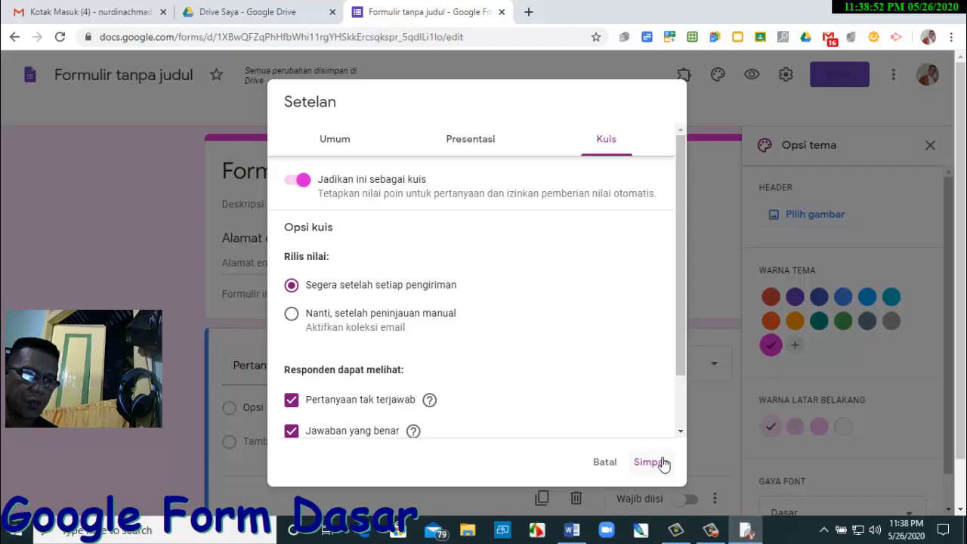
{"action": "left_click", "coordinate": [606, 461]}
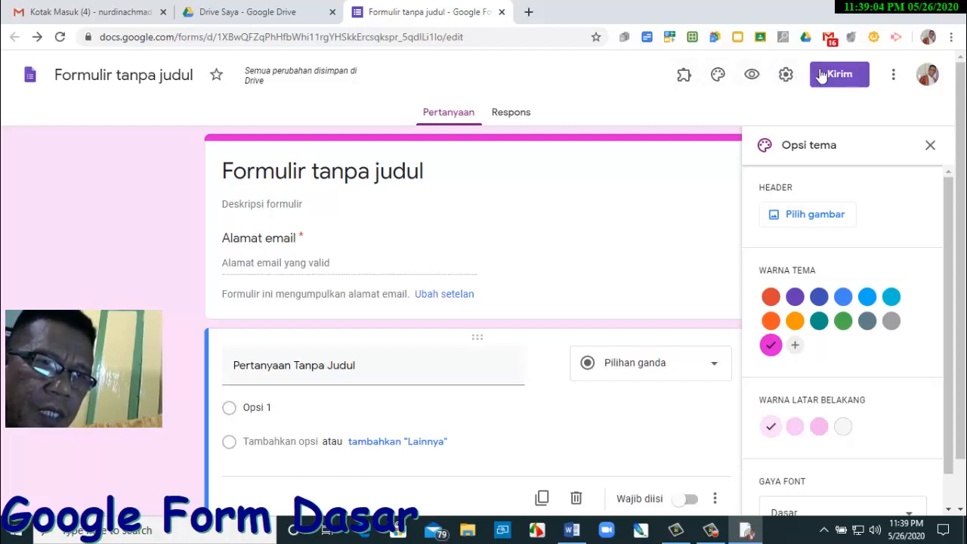
- Generate a shortened share link for the form (Perpendek URL) and copy it
{"action": "left_click", "coordinate": [844, 78]}
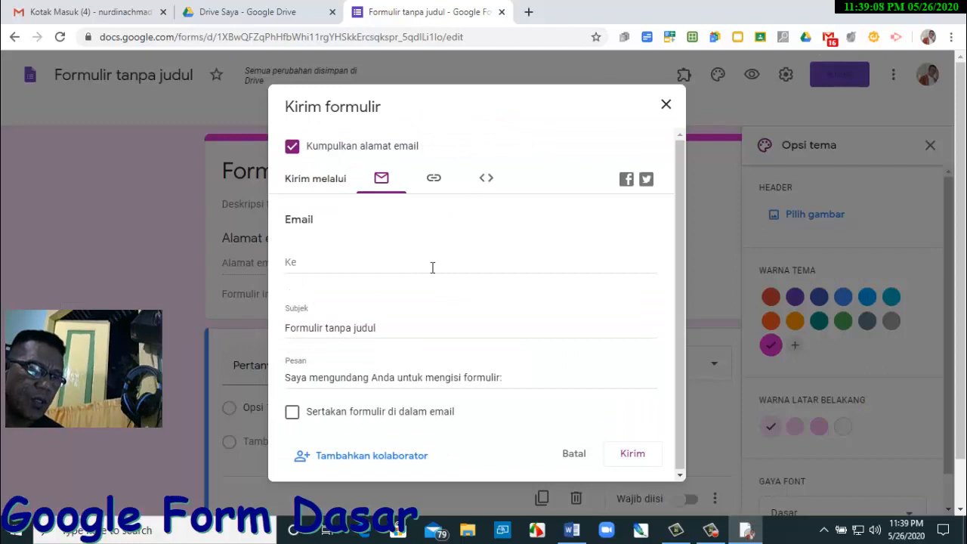
{"action": "left_click", "coordinate": [437, 180]}
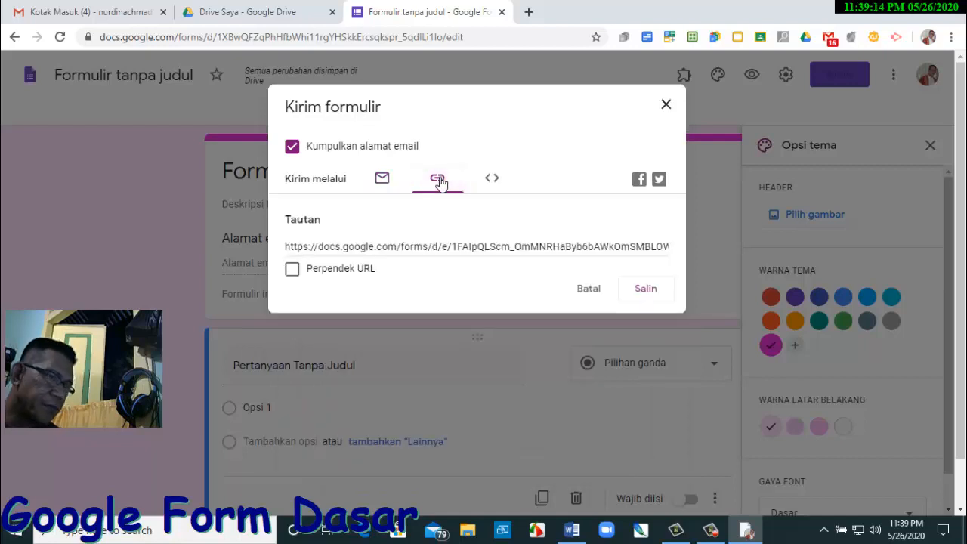
{"action": "left_click", "coordinate": [293, 269]}
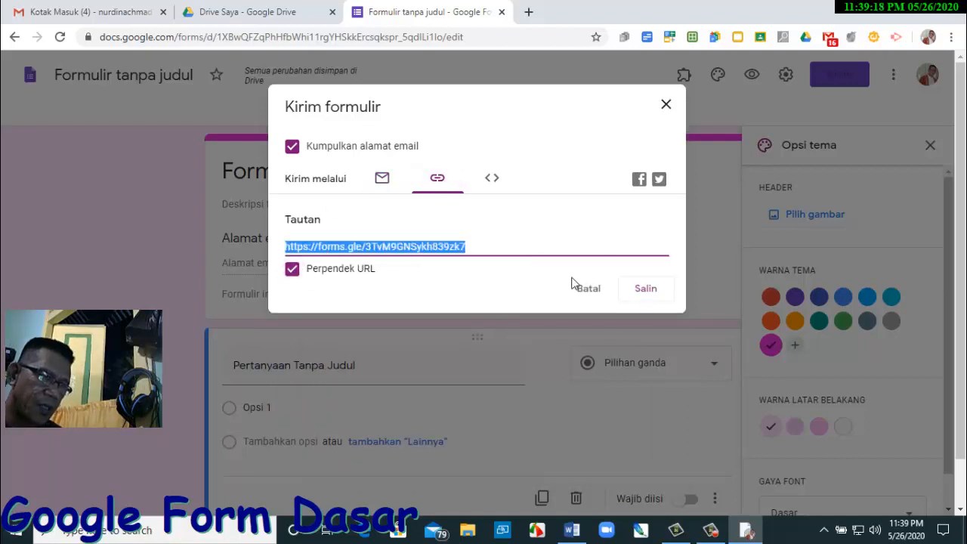
{"action": "left_click", "coordinate": [647, 288]}
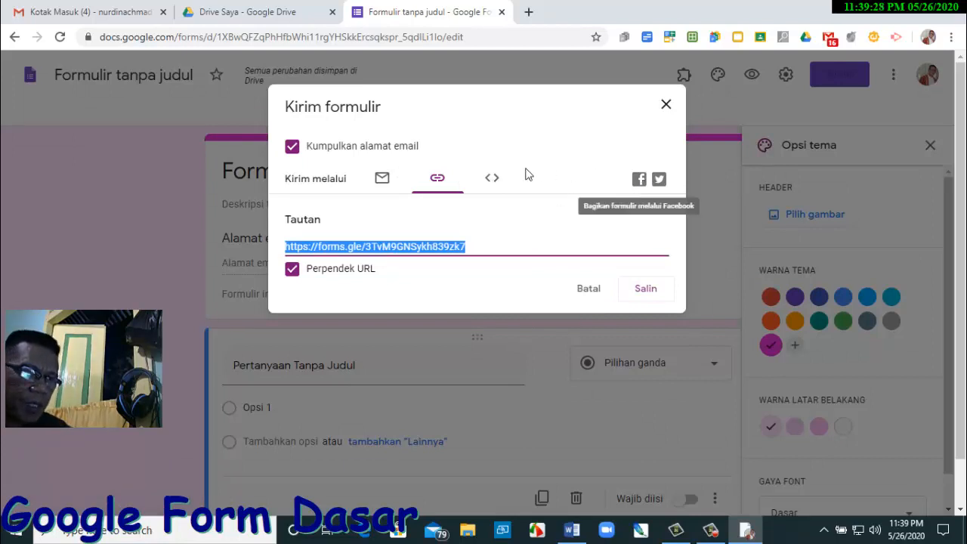
- View the form's HTML embed option, return to the share link, and close the send dialog
{"action": "left_click", "coordinate": [493, 179]}
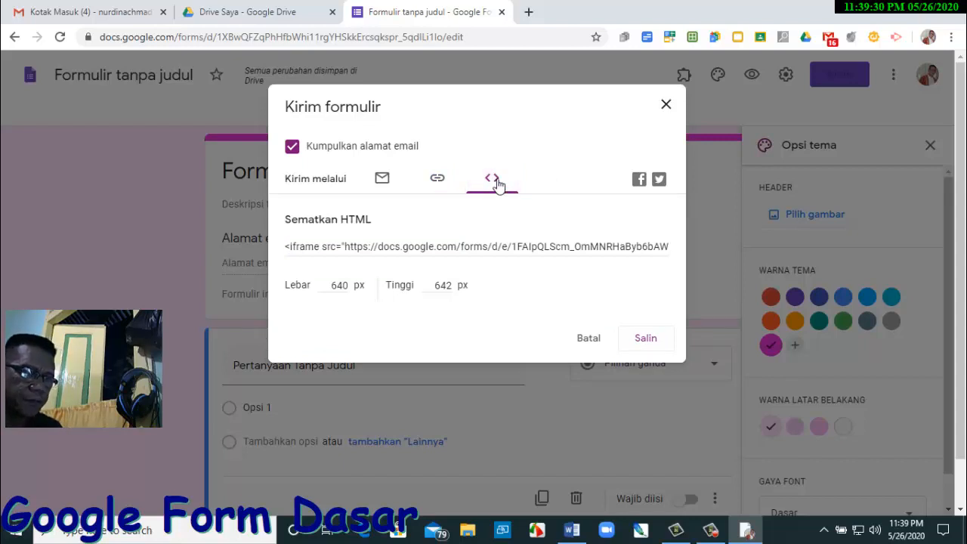
{"action": "left_click", "coordinate": [440, 178]}
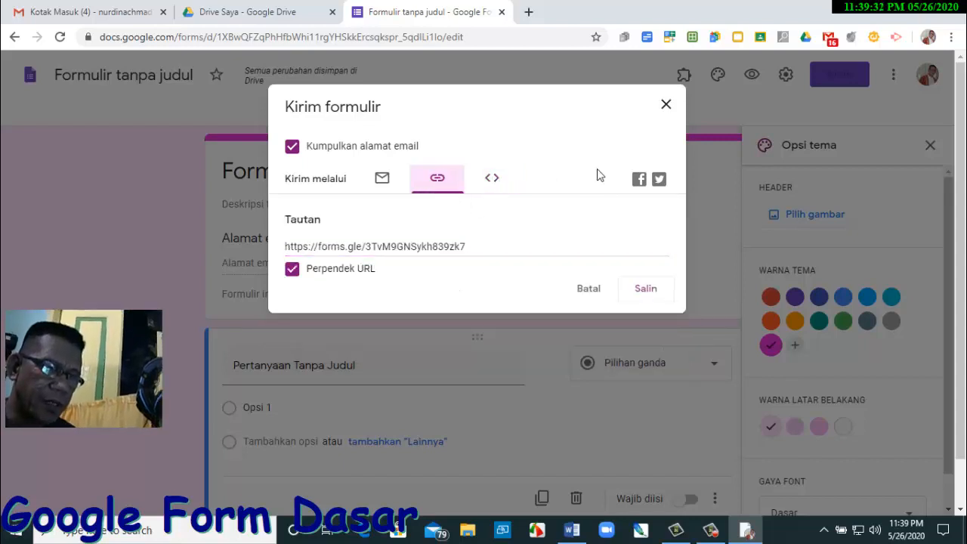
{"action": "left_click", "coordinate": [587, 289]}
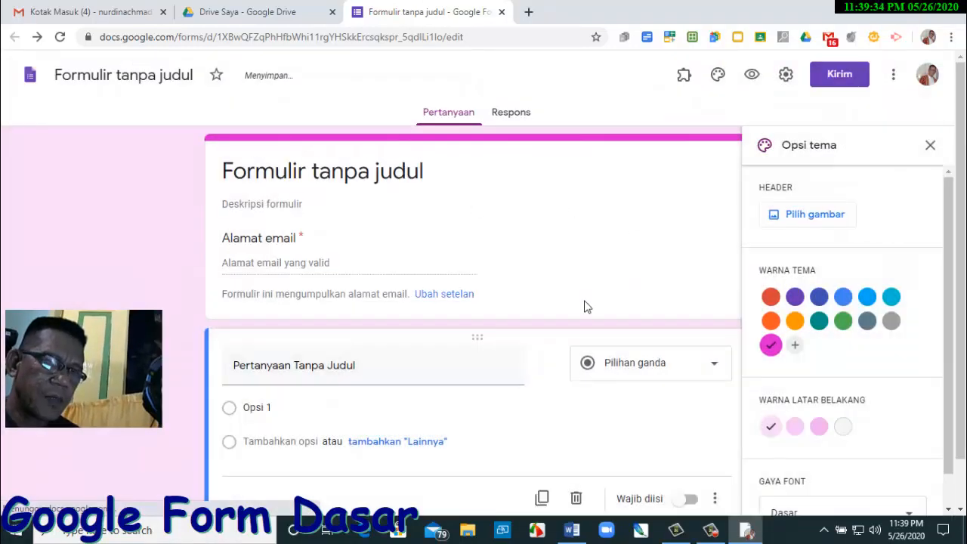
- View the form's additional commands without choosing one, and close the theme options (Opsi tema)
{"action": "left_click", "coordinate": [895, 78]}
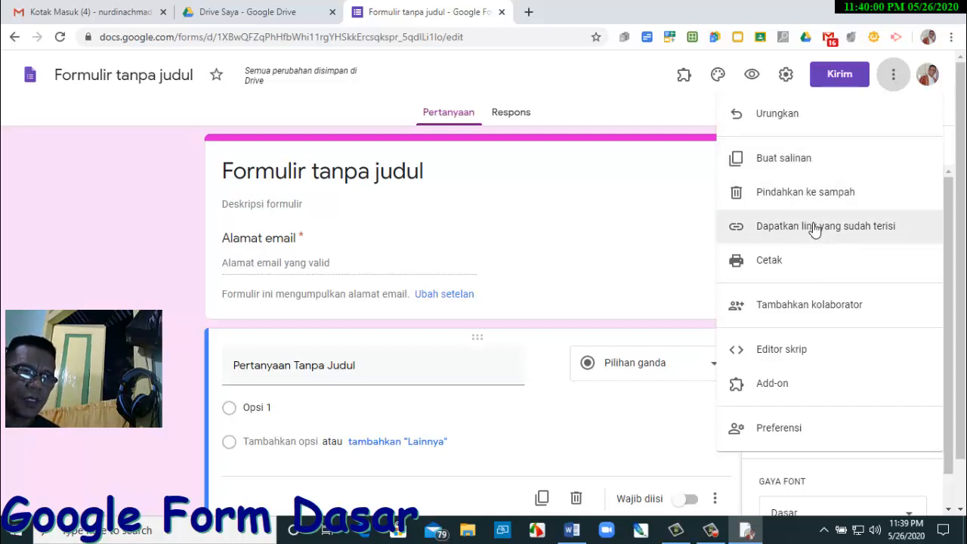
{"action": "left_click", "coordinate": [596, 91]}
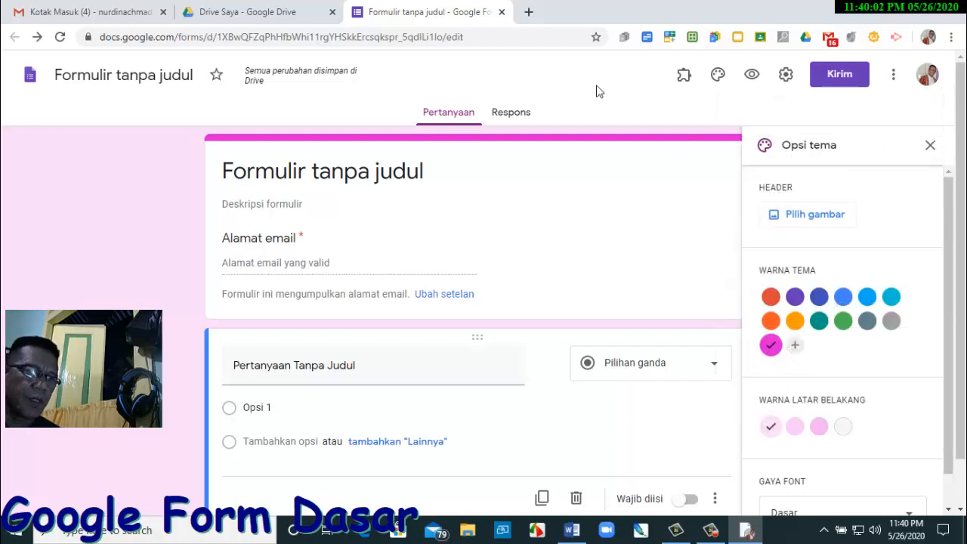
{"action": "left_click", "coordinate": [930, 145]}
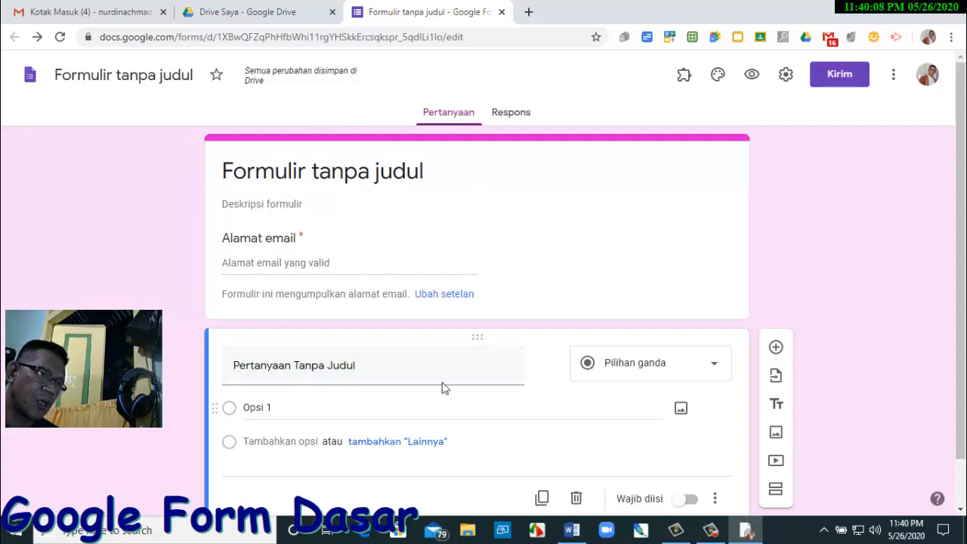
- Replace the form's title with "ujian kenakan kelas"
{"action": "left_click", "coordinate": [280, 176]}
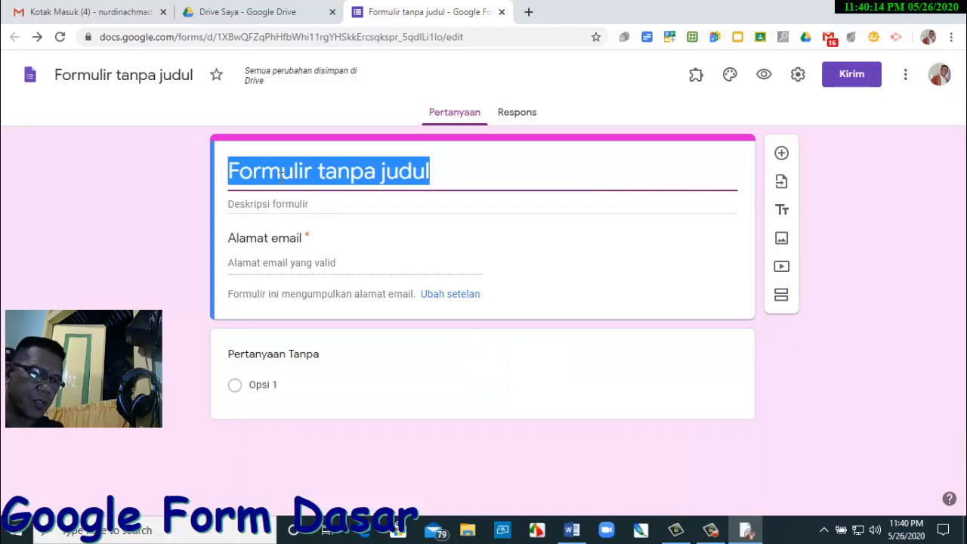
{"action": "type", "text": "u"}
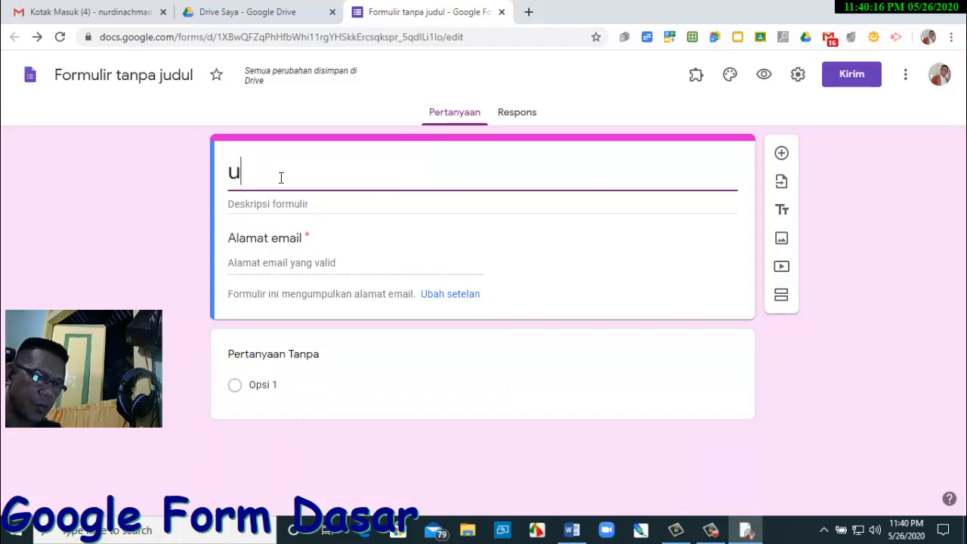
{"action": "type", "text": "jian kenak"}
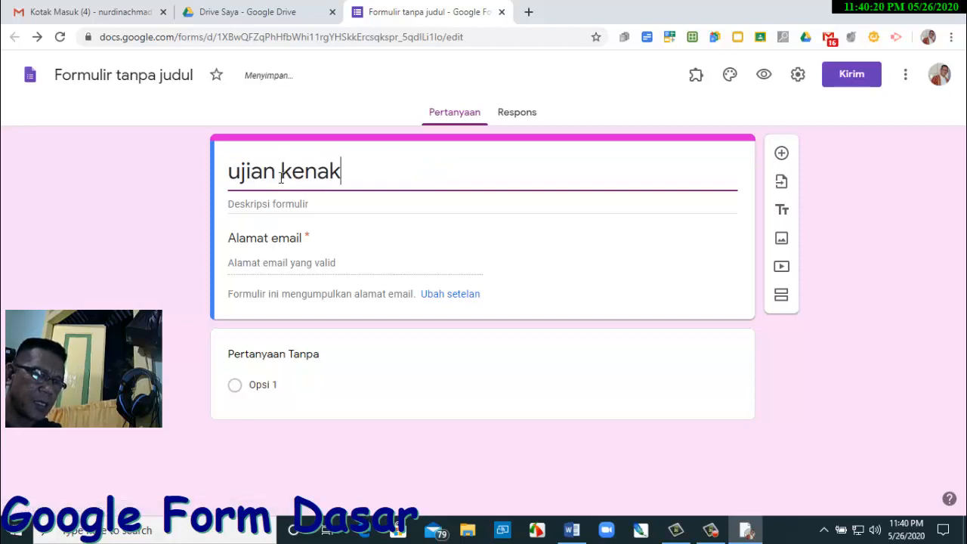
{"action": "type", "text": "an kelas"}
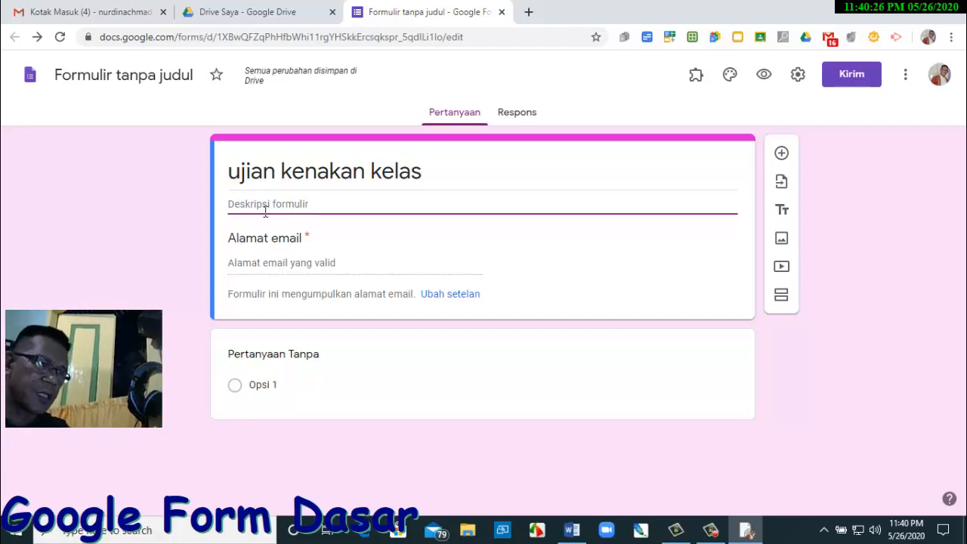
- Rename the form file to "ujian kenakan kelas" to match the form's title
{"action": "triple_click", "coordinate": [282, 183]}
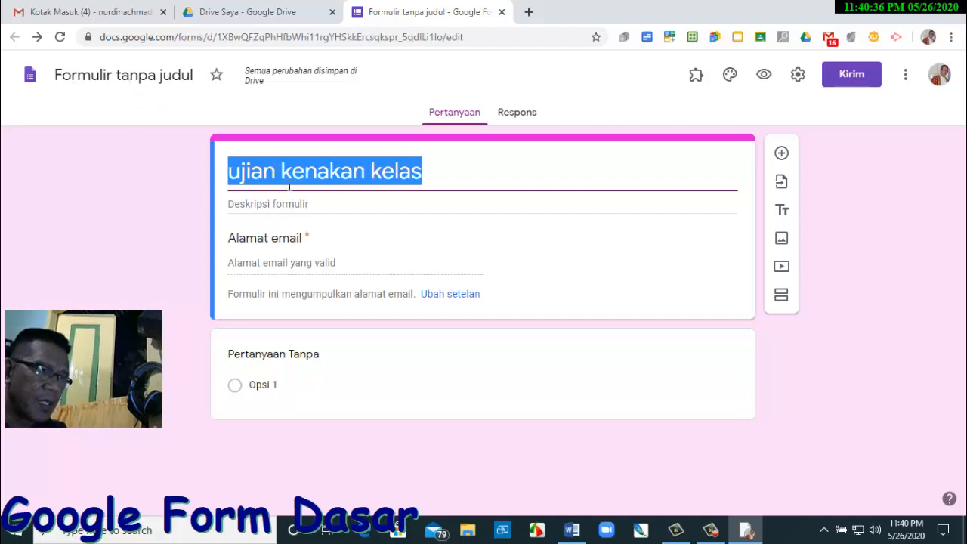
{"action": "left_click", "coordinate": [142, 89]}
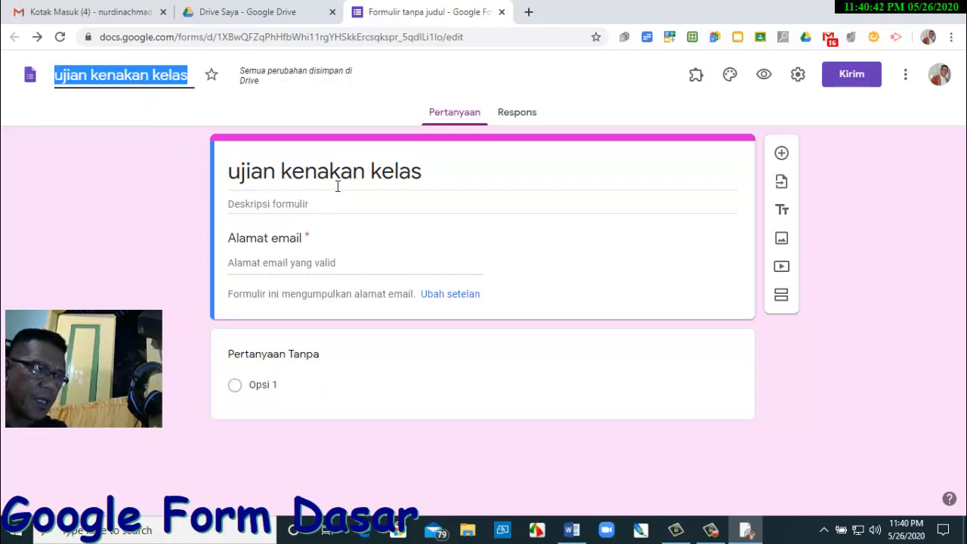
{"action": "left_click", "coordinate": [400, 180]}
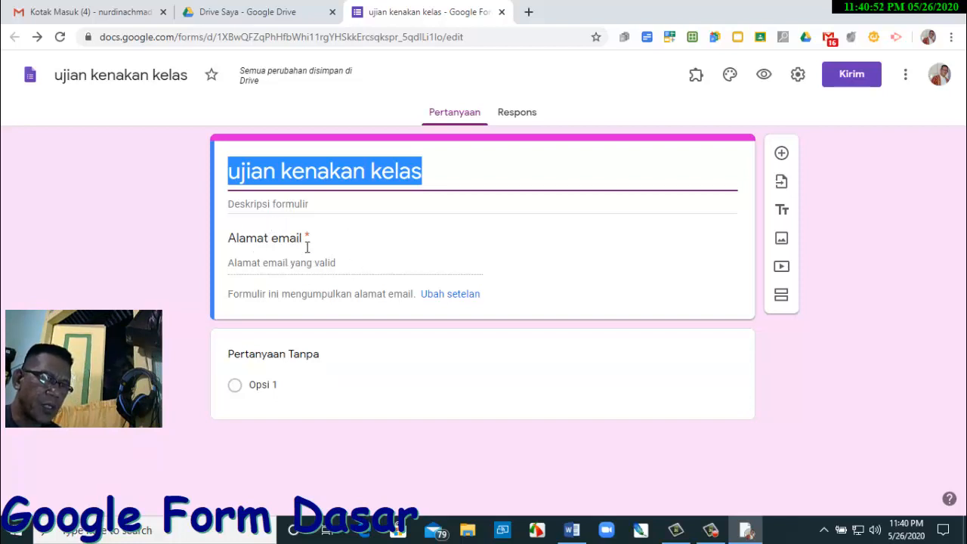
- Disable email address collection (Kumpulkan alamat email) in the general settings and save the settings
{"action": "left_click", "coordinate": [798, 74]}
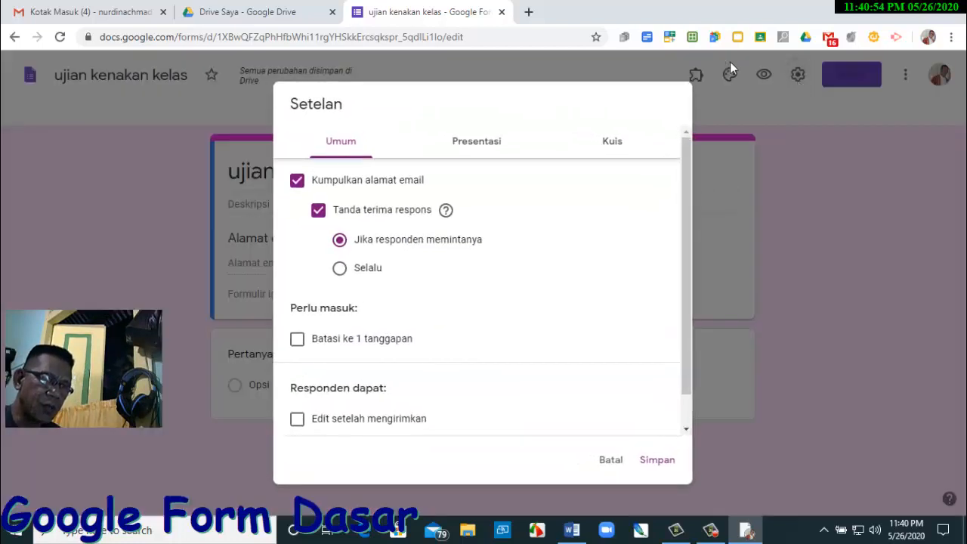
{"action": "left_click", "coordinate": [305, 182]}
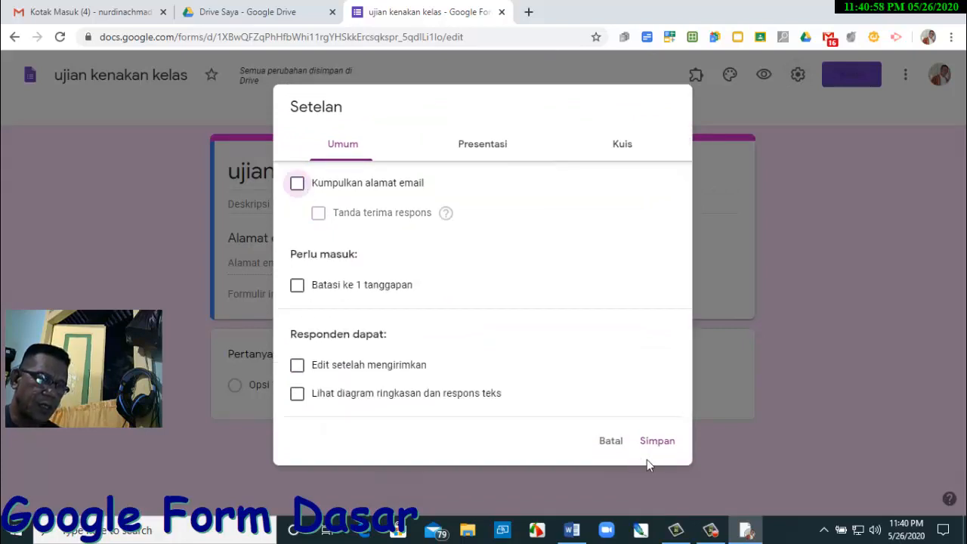
{"action": "left_click", "coordinate": [655, 440]}
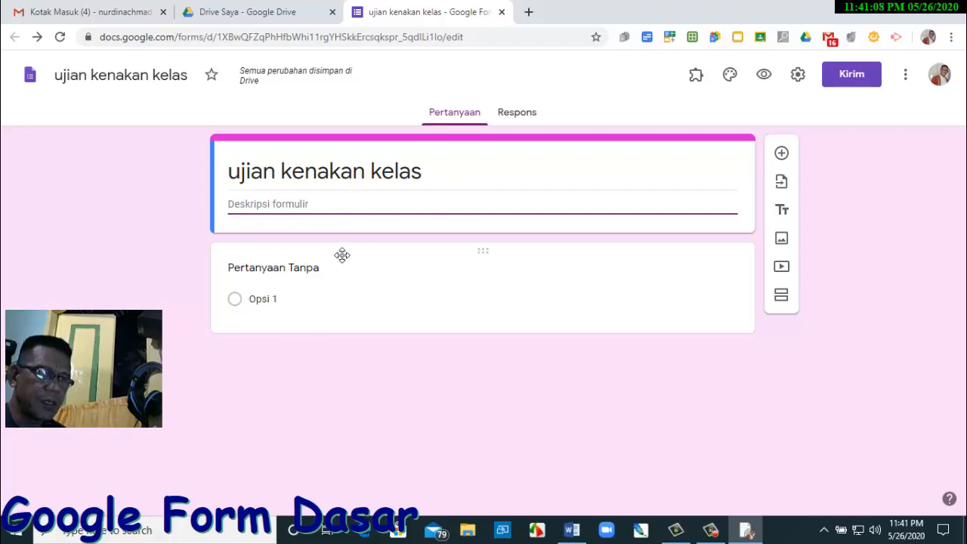
- View the available question types for the untitled question without changing its type, and select its first option
{"action": "left_click", "coordinate": [354, 280]}
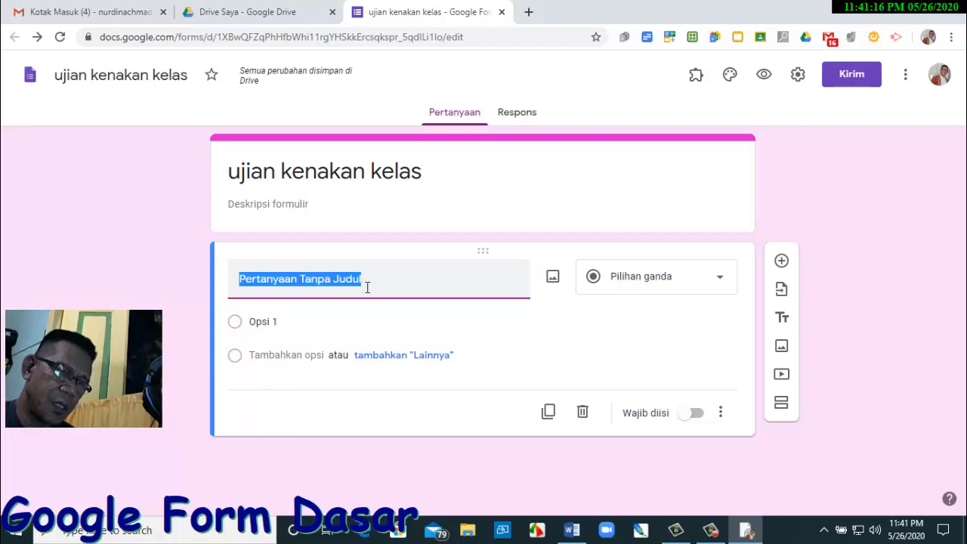
{"action": "left_click", "coordinate": [722, 279]}
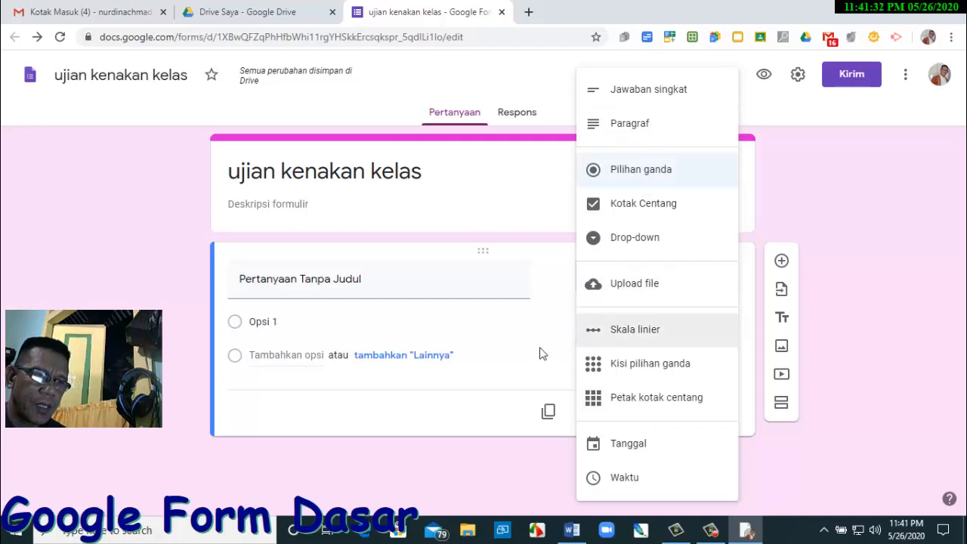
{"action": "left_click", "coordinate": [535, 253]}
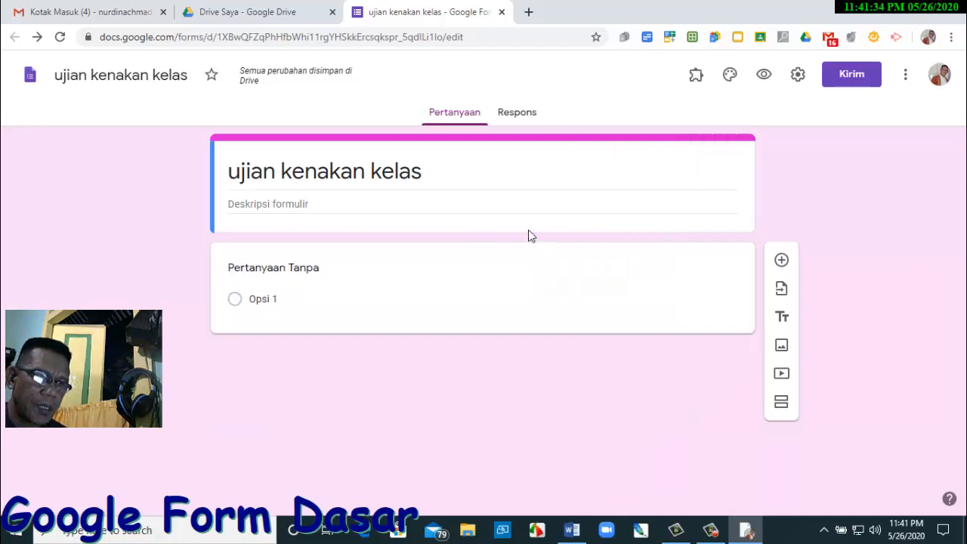
{"action": "left_click", "coordinate": [533, 278]}
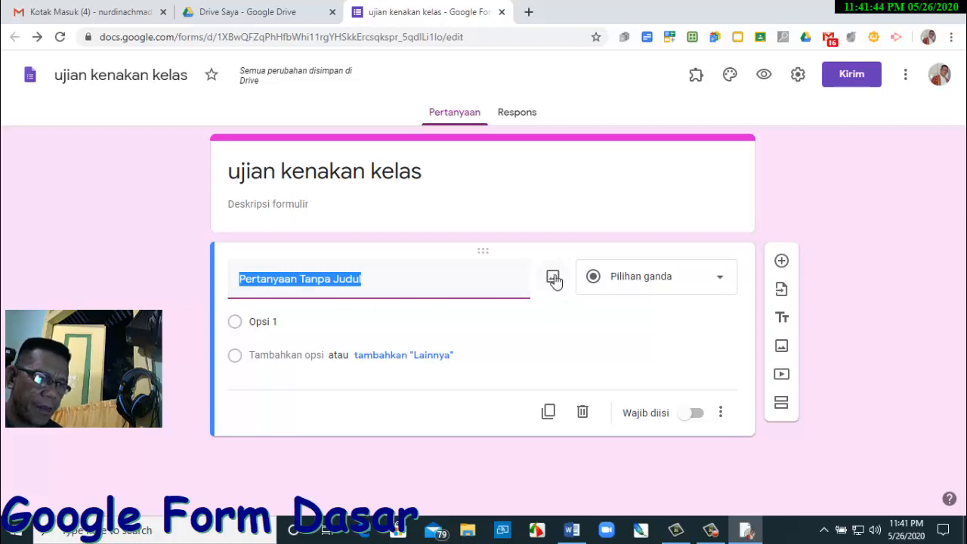
{"action": "left_click", "coordinate": [438, 330]}
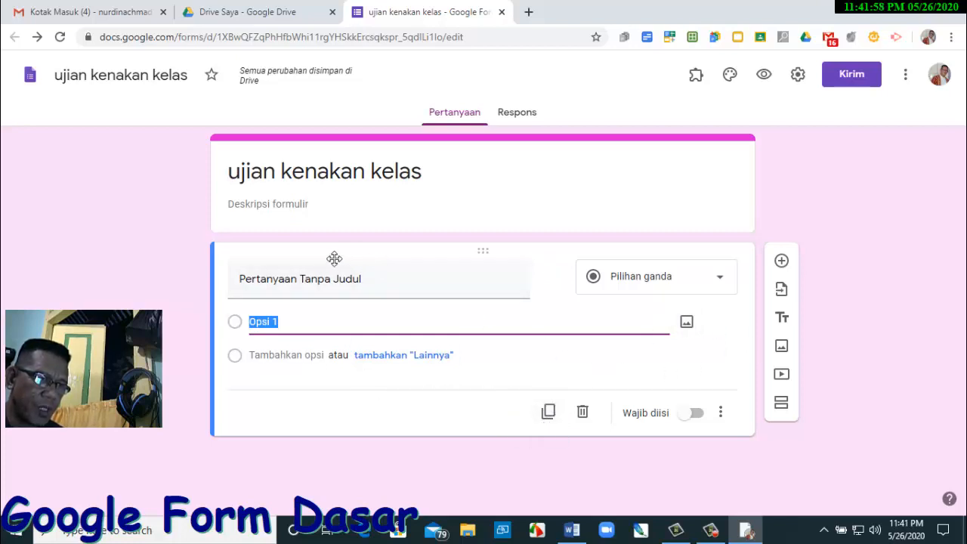
- Duplicate the untitled question, and delete the copy
{"action": "left_click", "coordinate": [548, 414]}
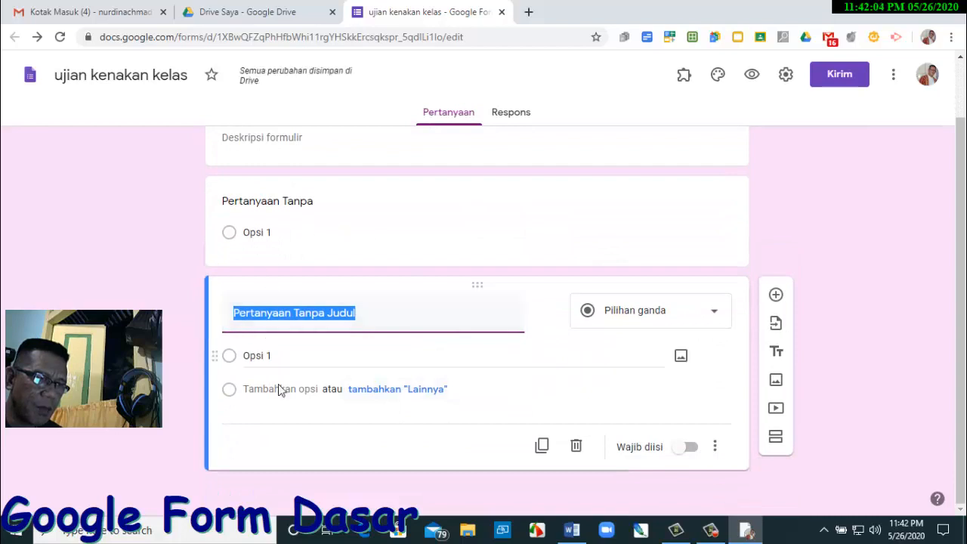
{"action": "left_click", "coordinate": [577, 446]}
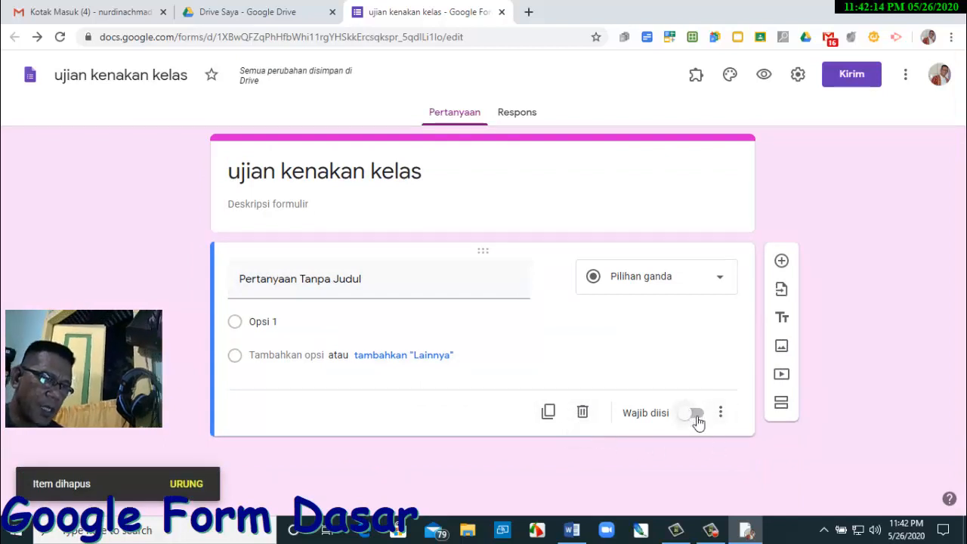
- Replace the untitled question's title with "Nama" and make the question required (Wajib diisi)
{"action": "left_click", "coordinate": [309, 286]}
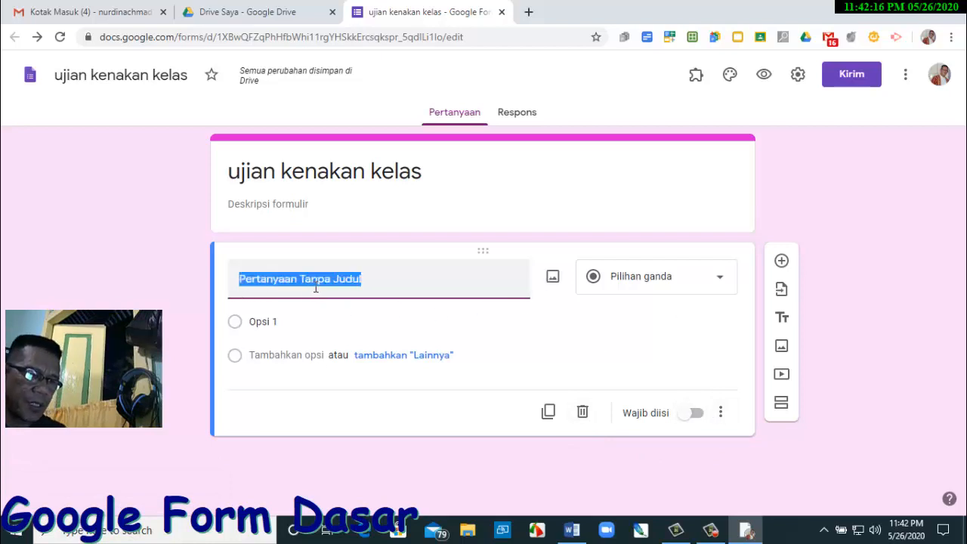
{"action": "type", "text": "Nama"}
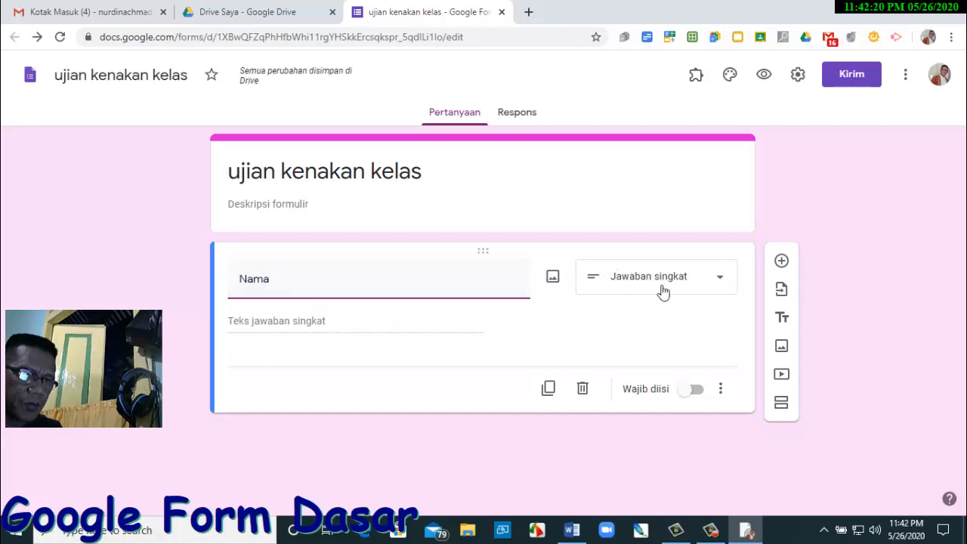
{"action": "left_click", "coordinate": [699, 394]}
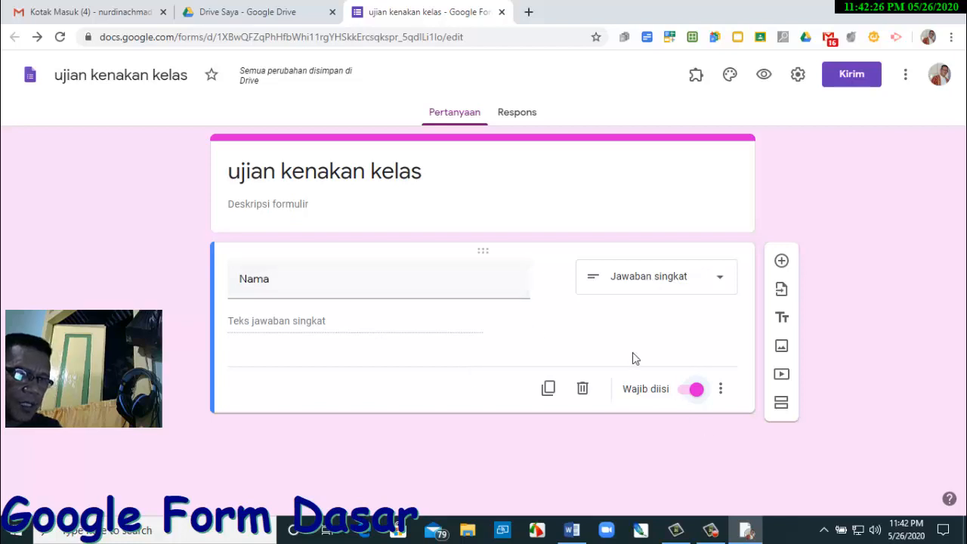
- Add the description "diisi dengan Huruf KAPITAL" to the Nama question
{"action": "left_click", "coordinate": [723, 388]}
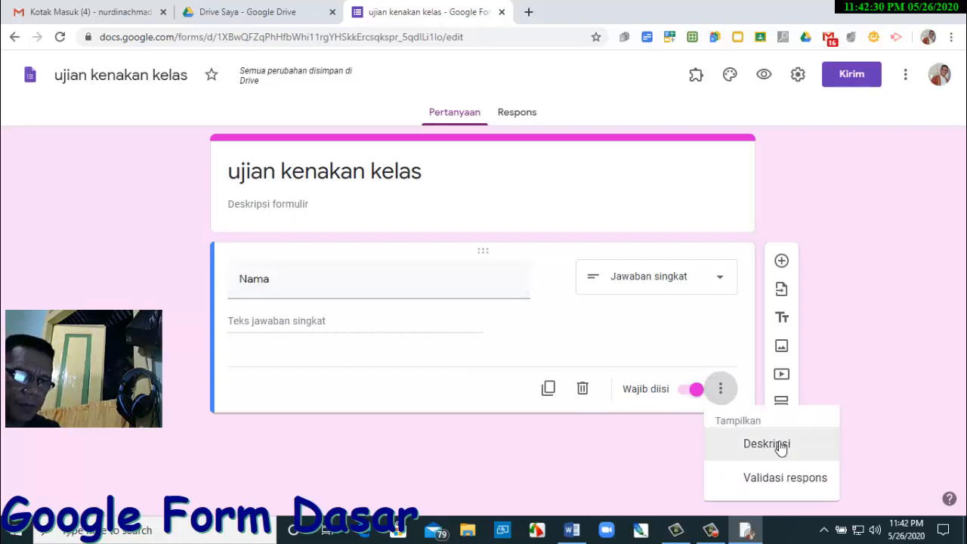
{"action": "left_click", "coordinate": [767, 445]}
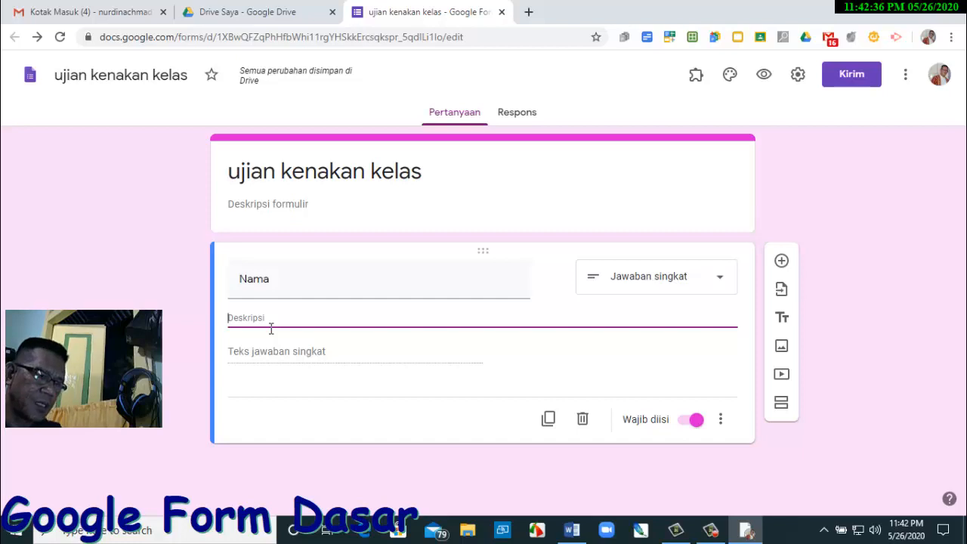
{"action": "type", "text": "di"}
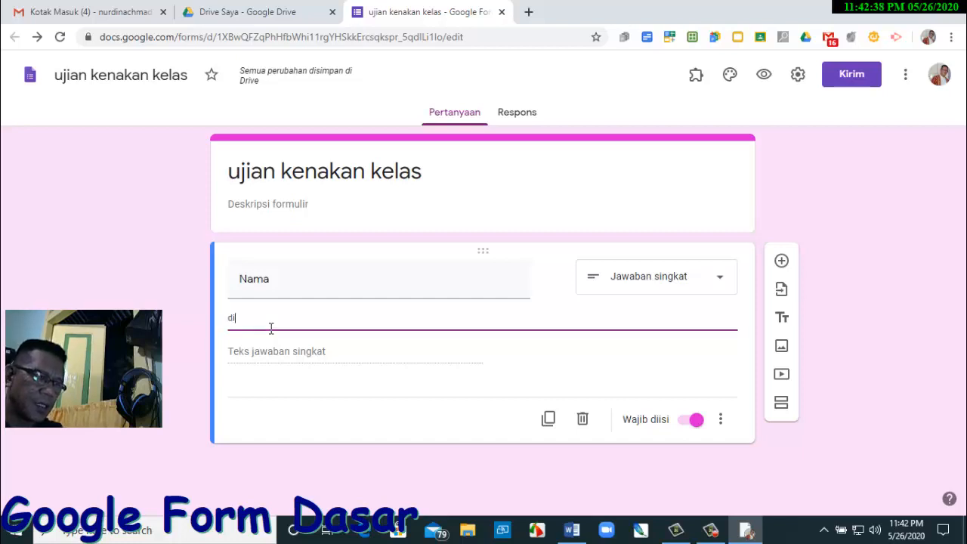
{"action": "type", "text": "isi de"}
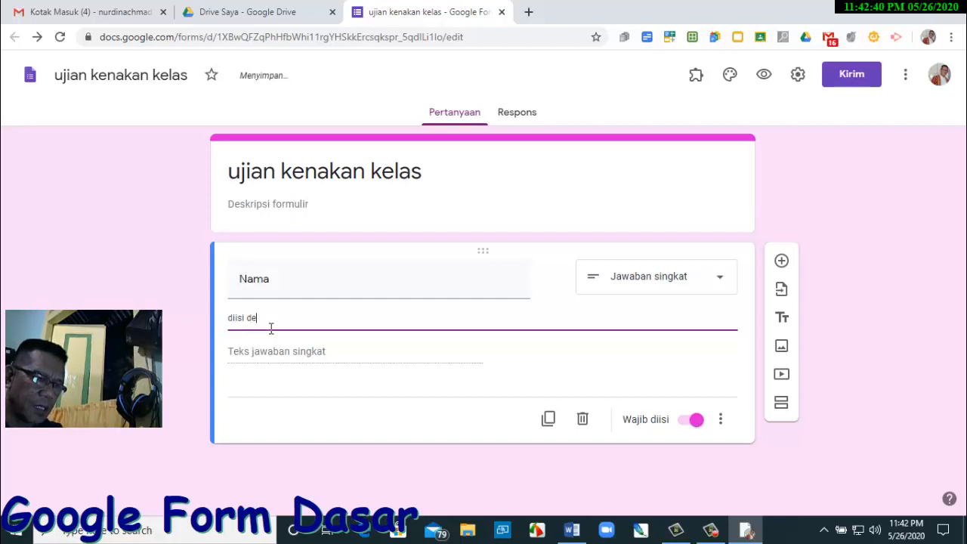
{"action": "type", "text": "ngan Huruf"}
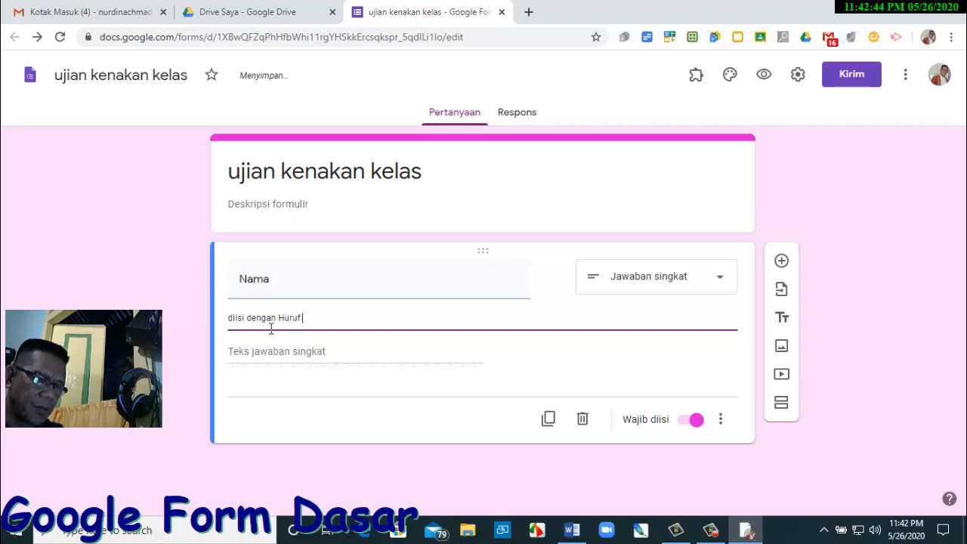
{"action": "type", "text": " KAPITAL"}
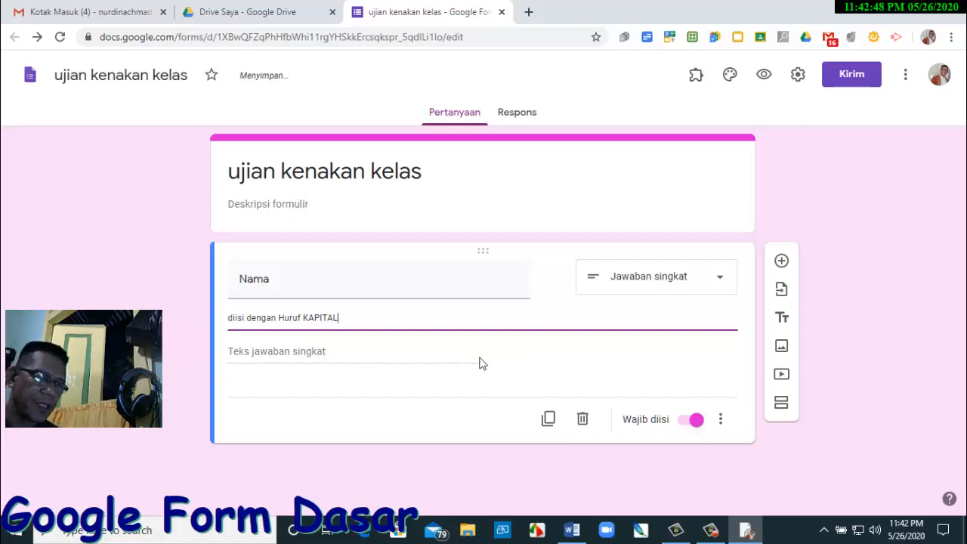
{"action": "left_click", "coordinate": [647, 358]}
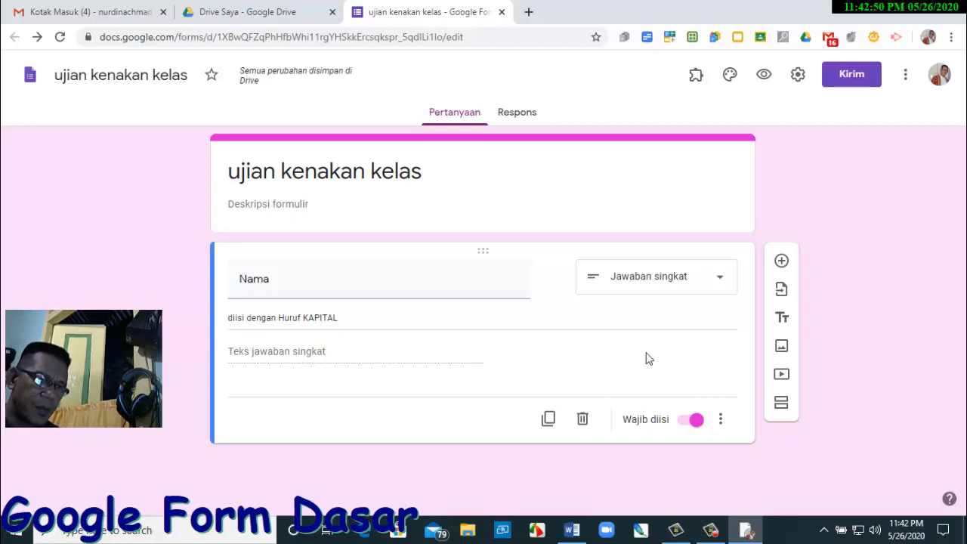
- Add a blank question below Nama, and view the forms available for question import without choosing one
{"action": "left_click", "coordinate": [782, 262]}
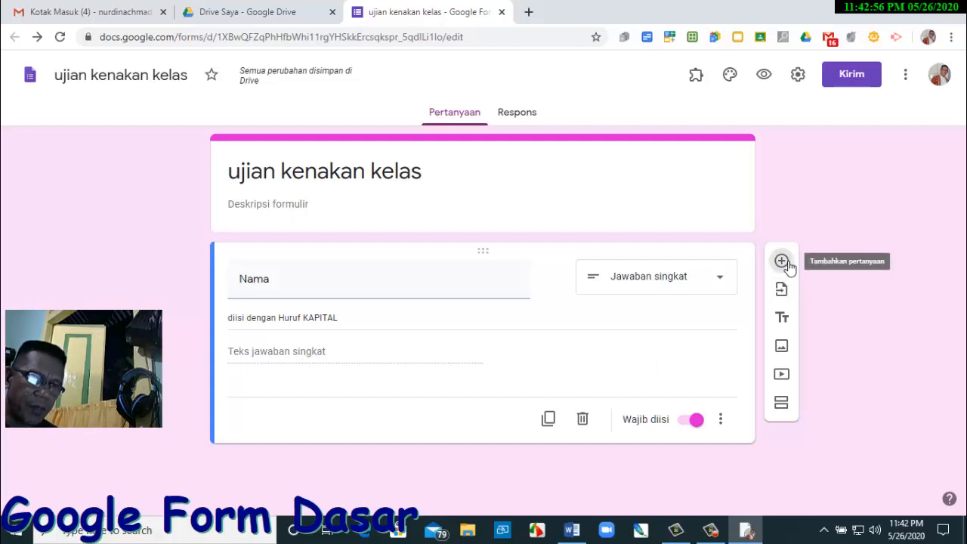
{"action": "scroll", "coordinate": [398, 424], "scroll_direction": "down", "scroll_amount": 1}
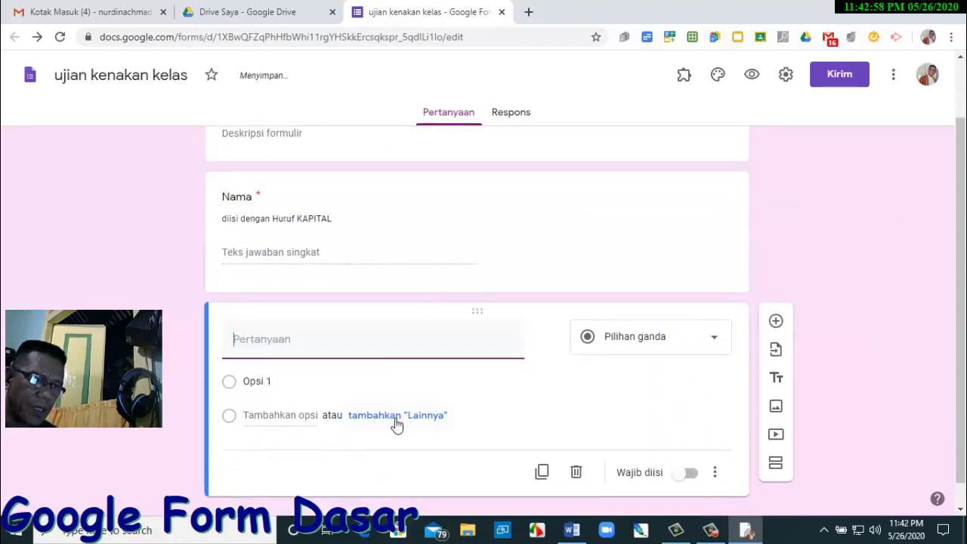
{"action": "left_click", "coordinate": [780, 352]}
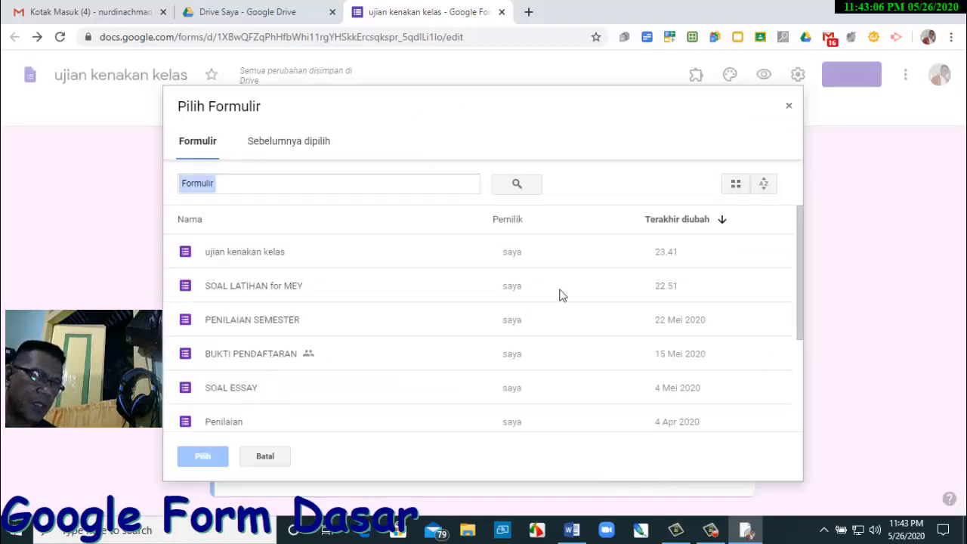
{"action": "left_click", "coordinate": [790, 107]}
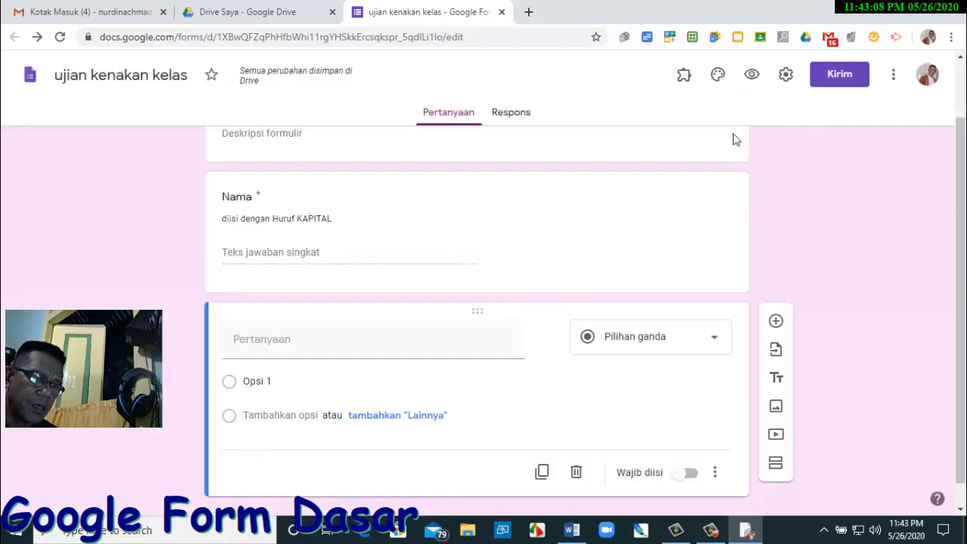
- Add a title and description block below the blank question, and view the image and video insertion options without inserting anything
{"action": "left_click", "coordinate": [784, 386]}
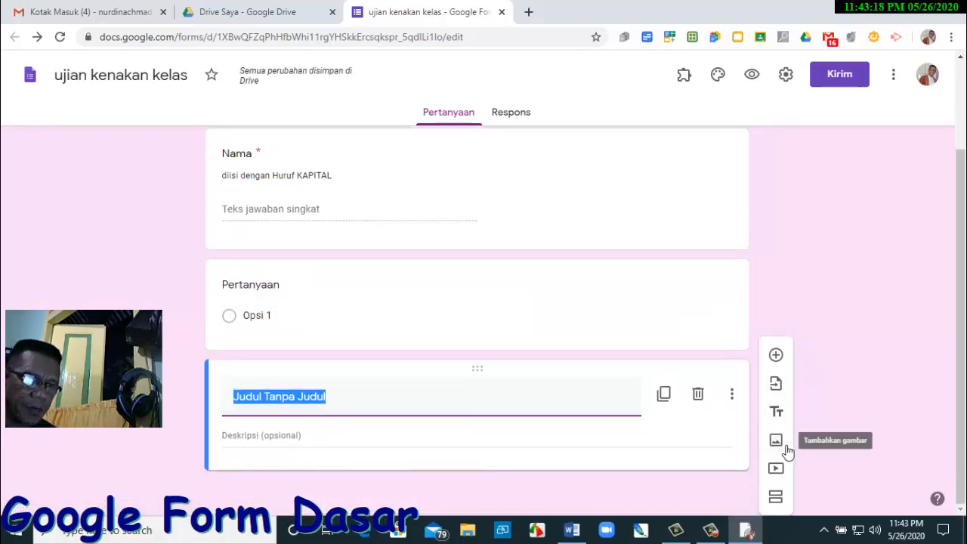
{"action": "left_click", "coordinate": [776, 441]}
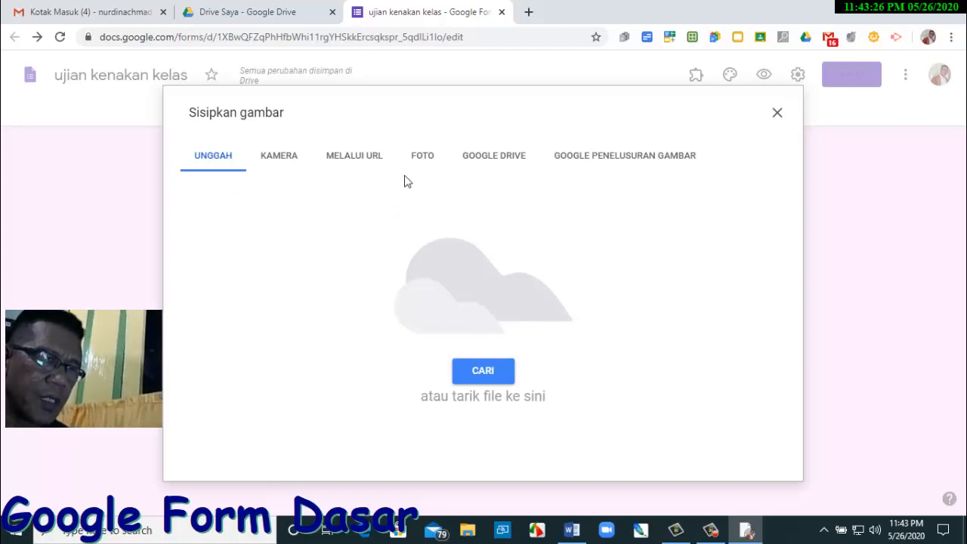
{"action": "left_click", "coordinate": [777, 113]}
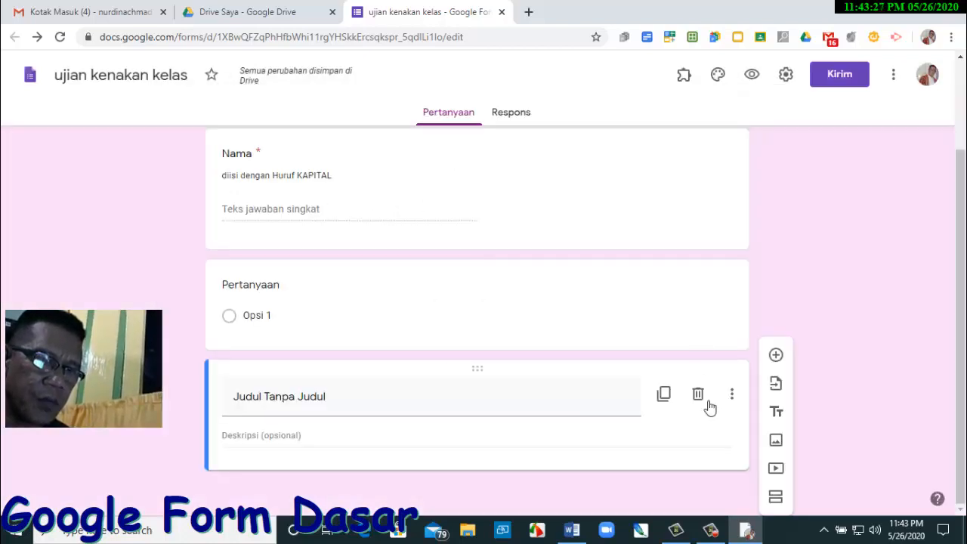
{"action": "left_click", "coordinate": [782, 466]}
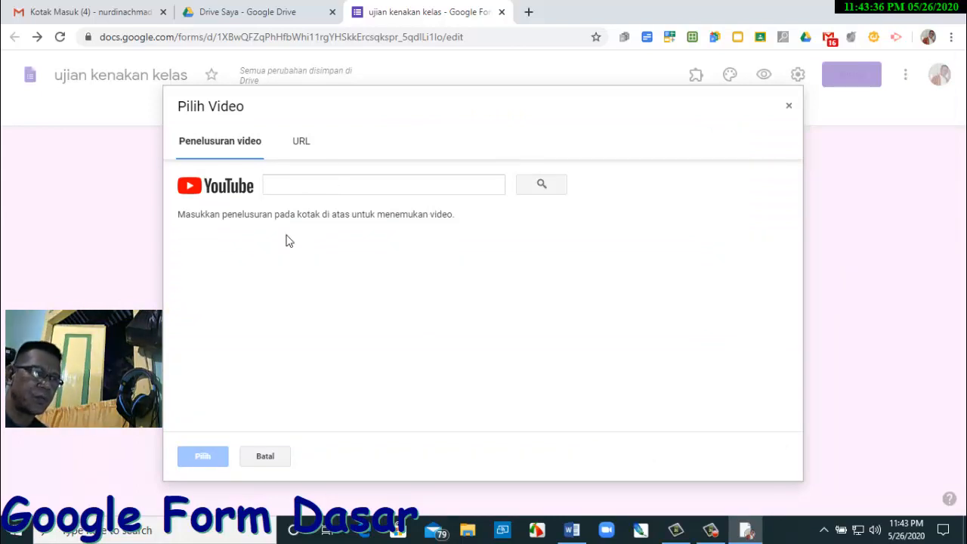
{"action": "left_click", "coordinate": [789, 106]}
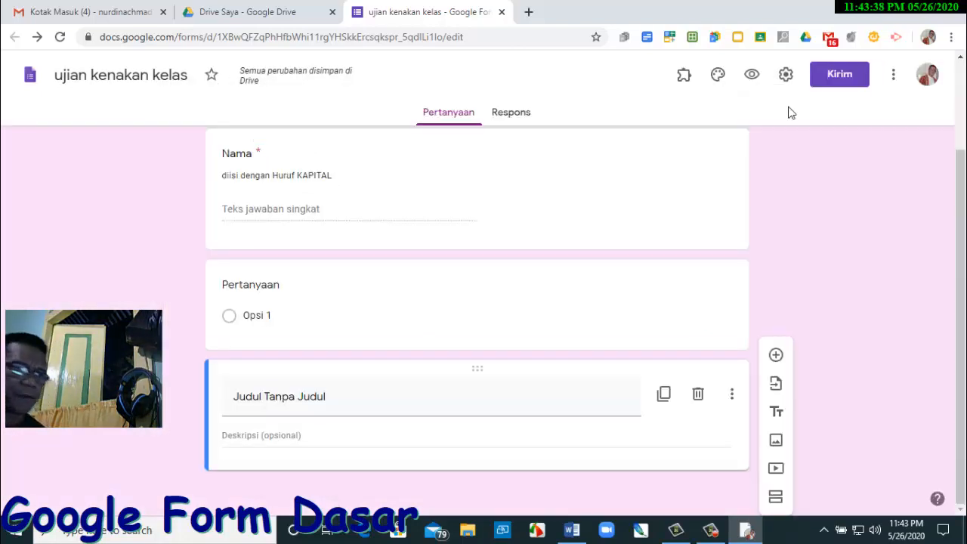
- Add a new section at the end of the form
{"action": "left_click", "coordinate": [777, 498]}
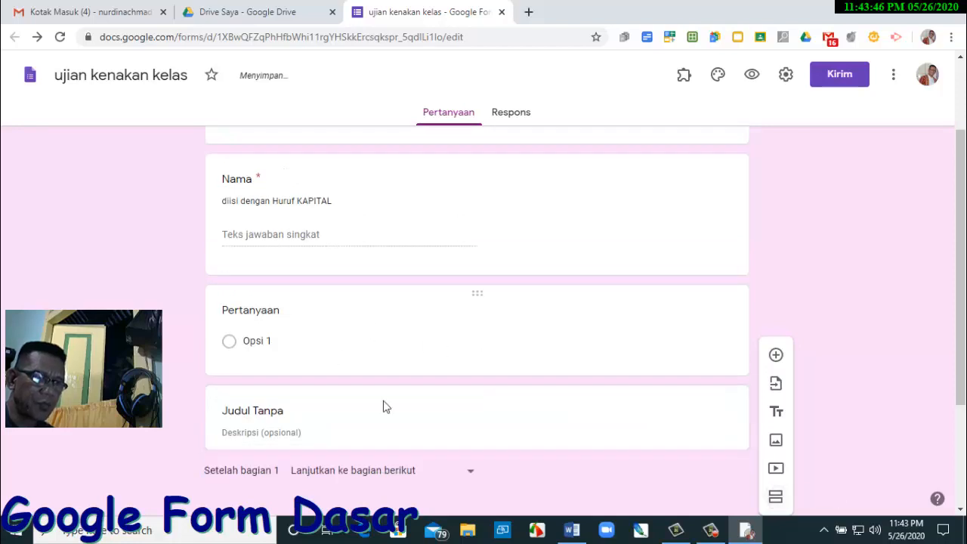
{"action": "scroll", "coordinate": [371, 229], "scroll_direction": "up", "scroll_amount": 1}
{"action": "scroll", "coordinate": [302, 363], "scroll_direction": "down", "scroll_amount": 2}
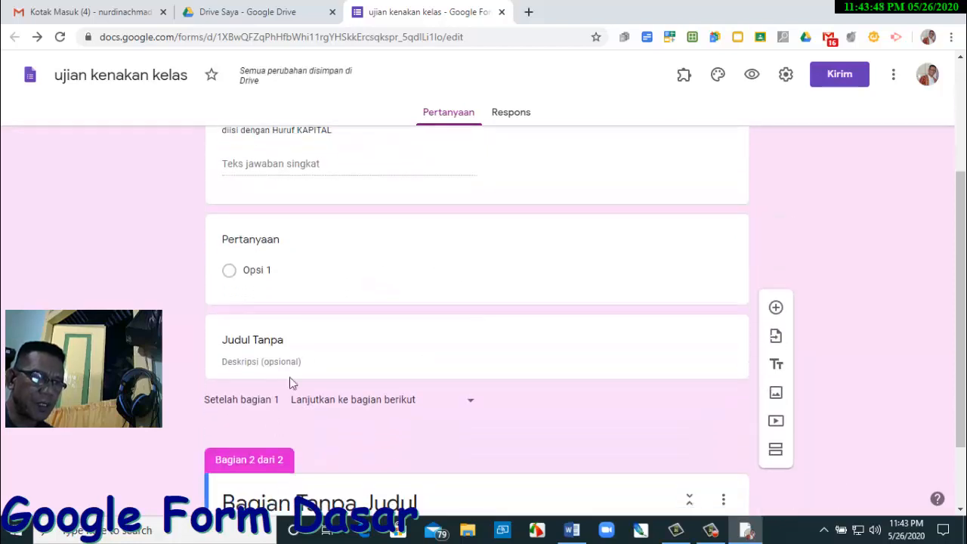
{"action": "scroll", "coordinate": [287, 423], "scroll_direction": "down", "scroll_amount": 1}
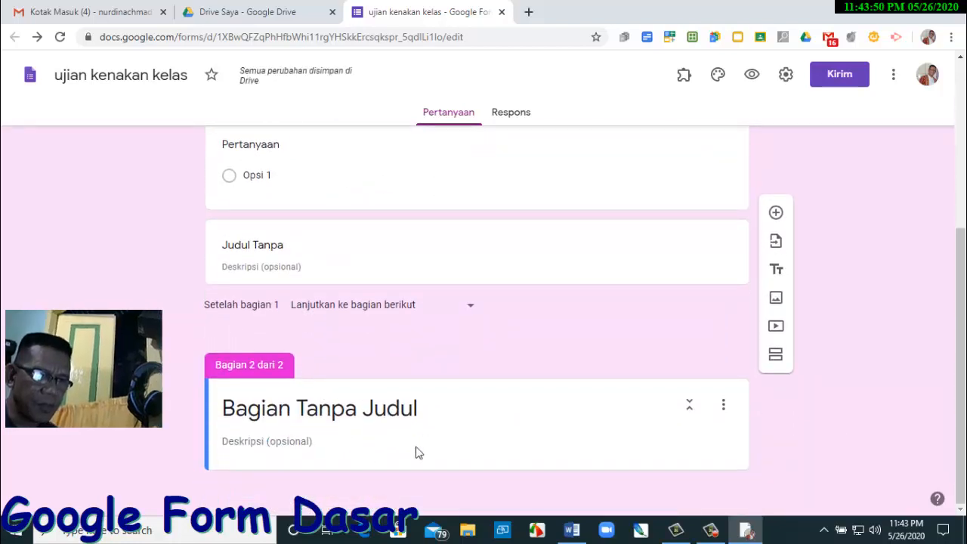
- Delete the untitled title block, the blank question and the Nama question from section 1
{"action": "left_click", "coordinate": [528, 275]}
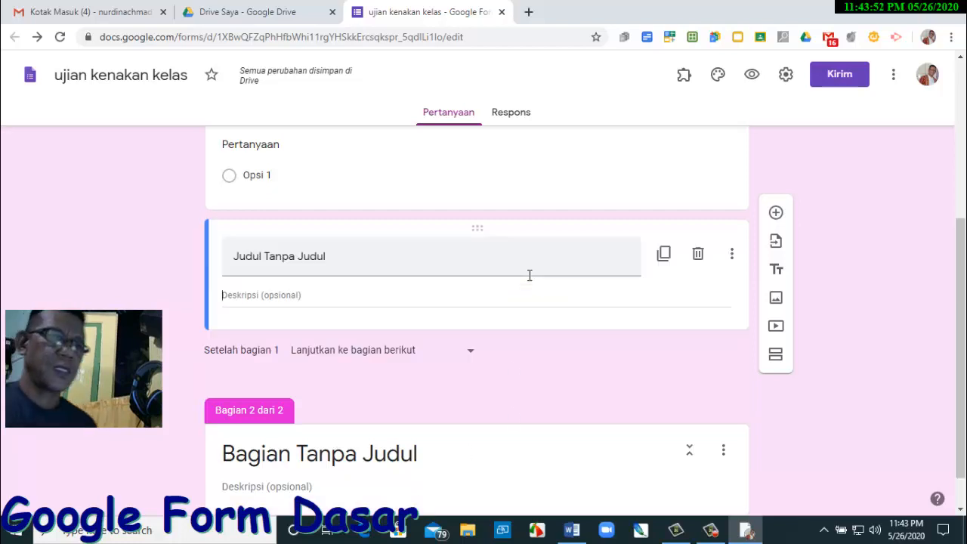
{"action": "left_click", "coordinate": [697, 253]}
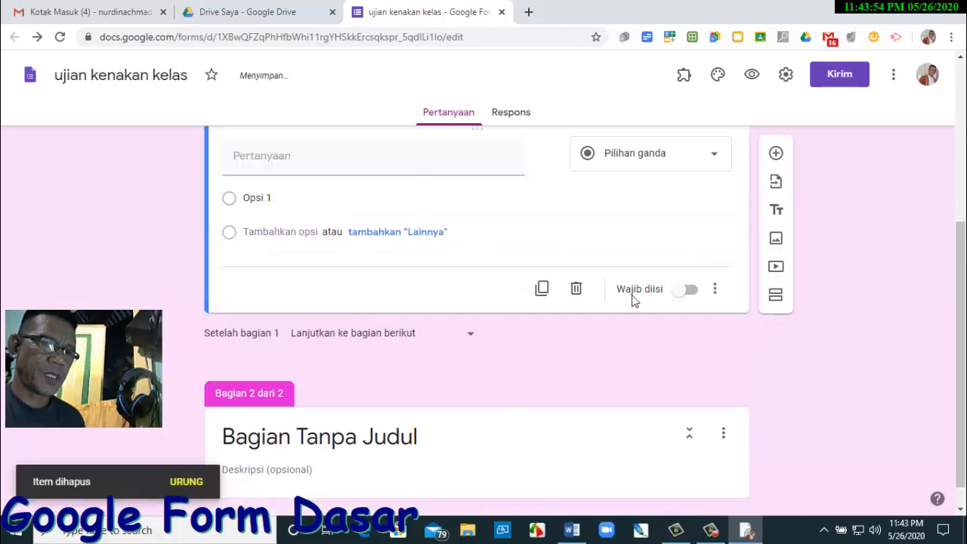
{"action": "left_click", "coordinate": [587, 294]}
{"action": "left_click", "coordinate": [578, 263]}
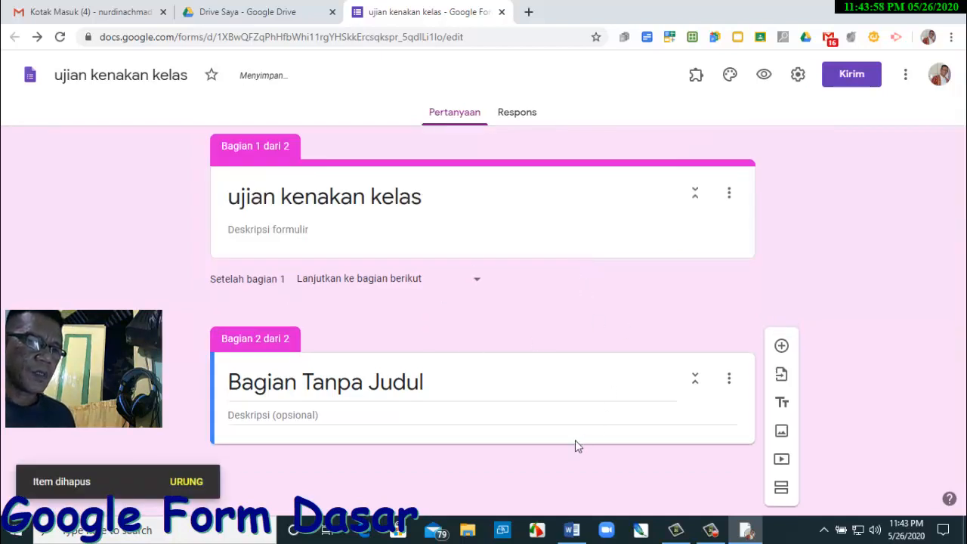
- Add a blank multiple-choice question to section 1, directly below the form's title block
{"action": "left_click", "coordinate": [548, 400]}
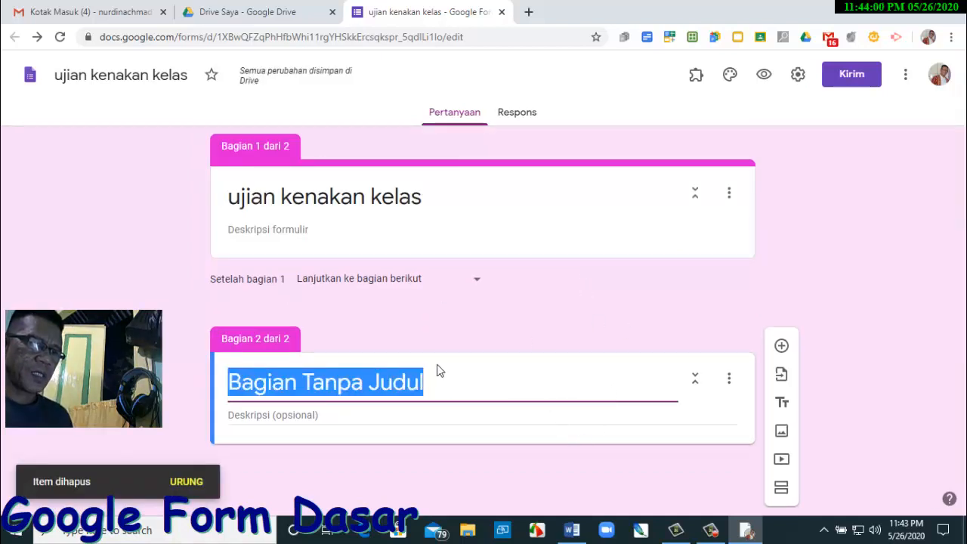
{"action": "left_click", "coordinate": [610, 228]}
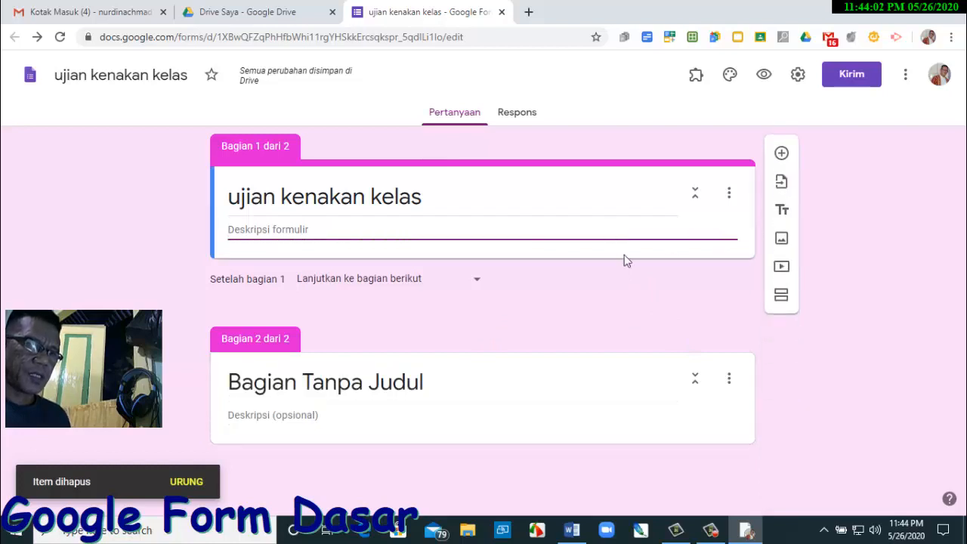
{"action": "left_click", "coordinate": [781, 152]}
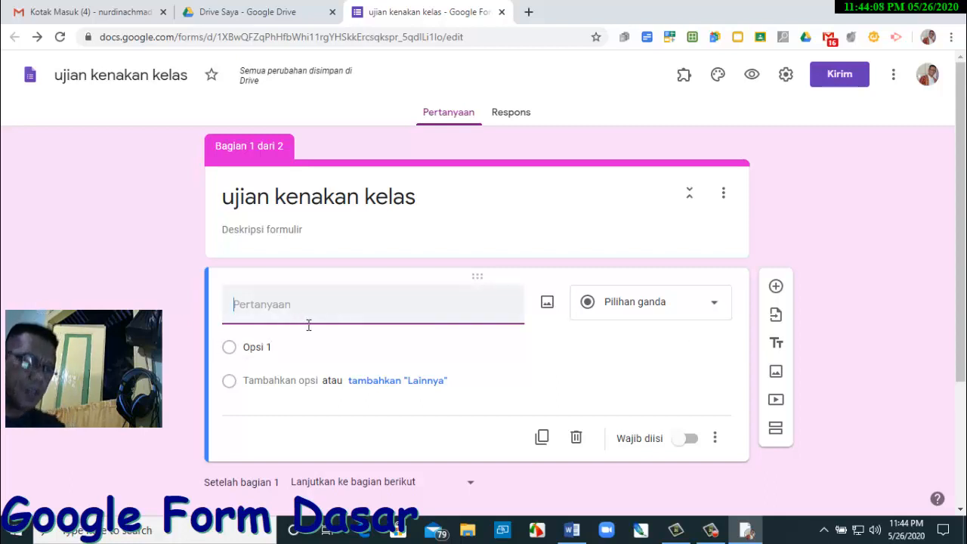
- Examine the blank question's fields and options, the setting for what follows section 1, and the untitled section 2
{"action": "scroll", "coordinate": [340, 309], "scroll_direction": "down", "scroll_amount": 1}
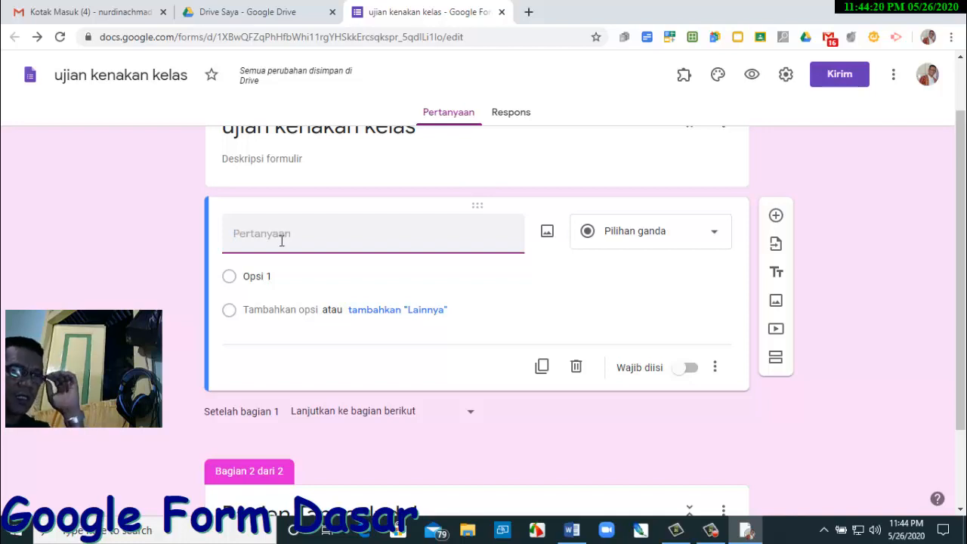
{"action": "scroll", "coordinate": [491, 242], "scroll_direction": "up", "scroll_amount": 1}
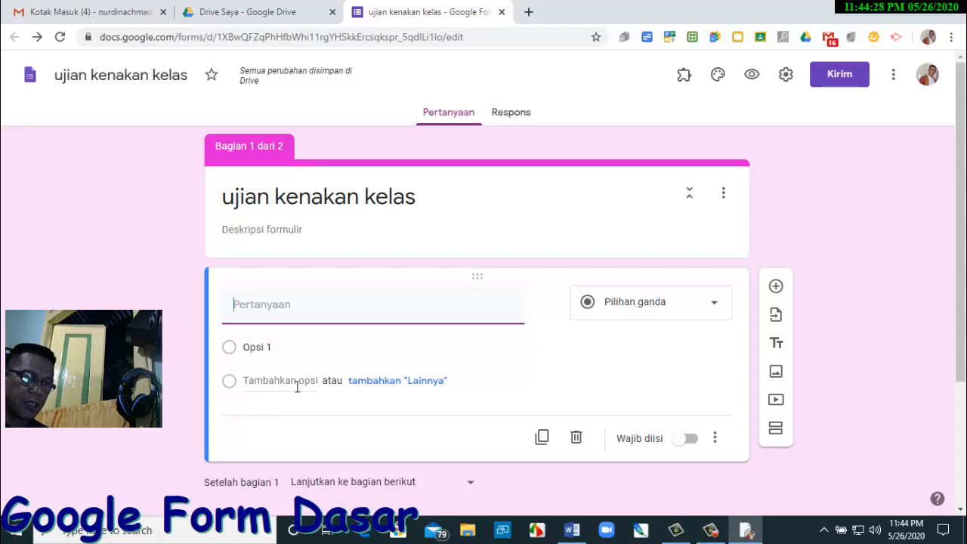
{"action": "scroll", "coordinate": [295, 367], "scroll_direction": "down", "scroll_amount": 1}
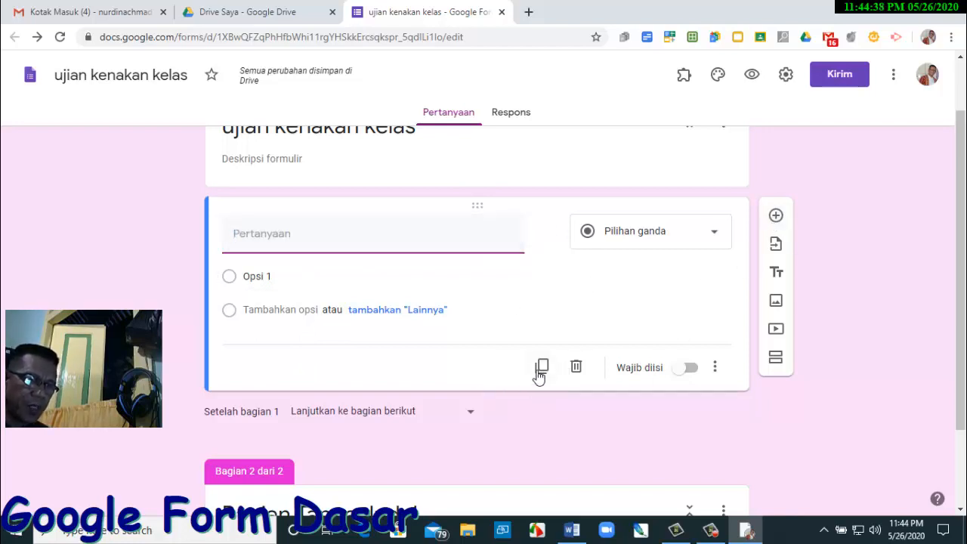
{"action": "scroll", "coordinate": [406, 321], "scroll_direction": "down", "scroll_amount": 2}
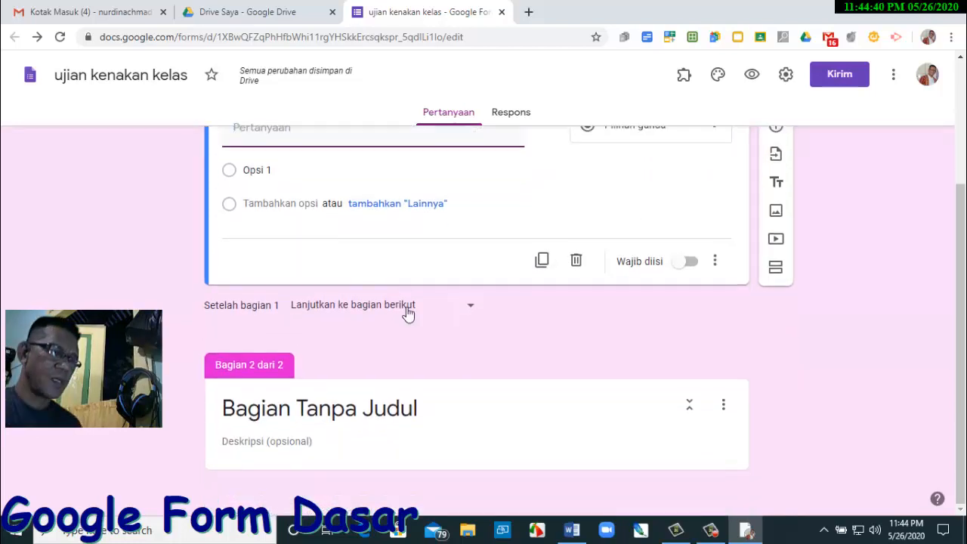
{"action": "left_click", "coordinate": [483, 408]}
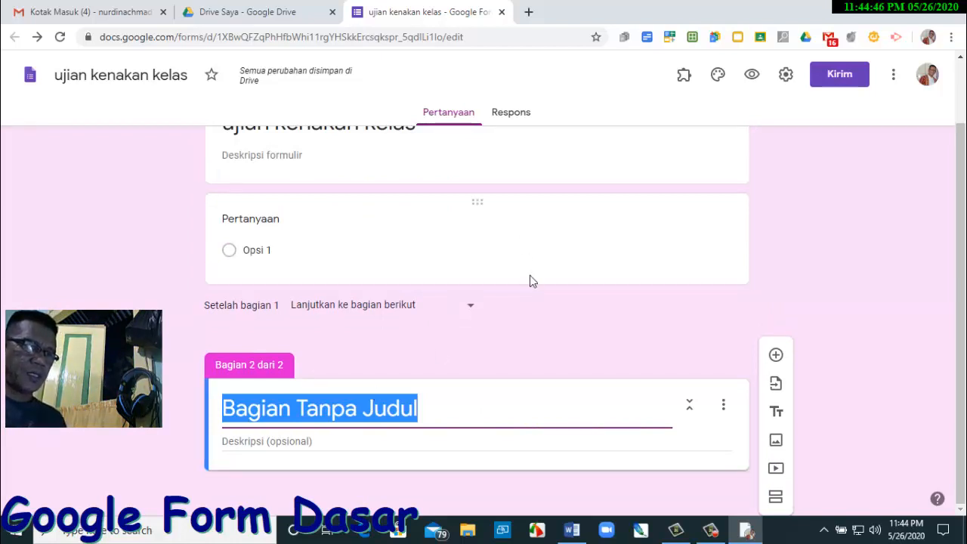
{"action": "scroll", "coordinate": [529, 270], "scroll_direction": "up", "scroll_amount": 1}
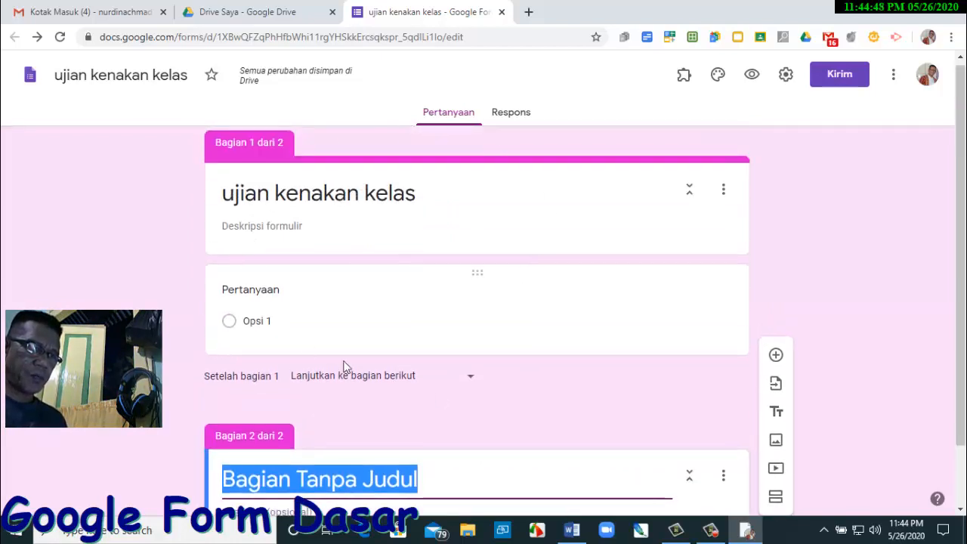
{"action": "scroll", "coordinate": [415, 363], "scroll_direction": "down", "scroll_amount": 1}
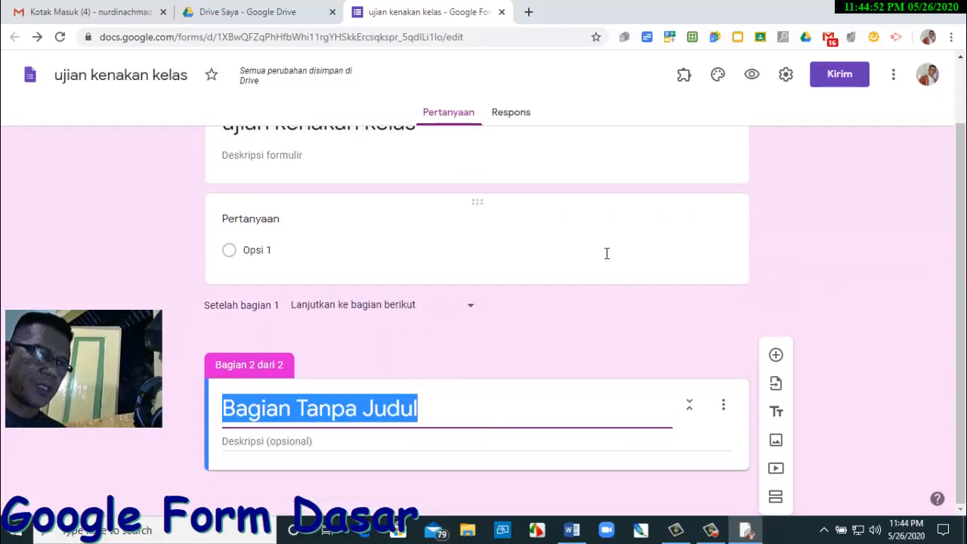
{"action": "scroll", "coordinate": [619, 235], "scroll_direction": "up", "scroll_amount": 1}
- Preview the form, go forward to section 2 and back to section 1, and close the preview
{"action": "left_click", "coordinate": [758, 83]}
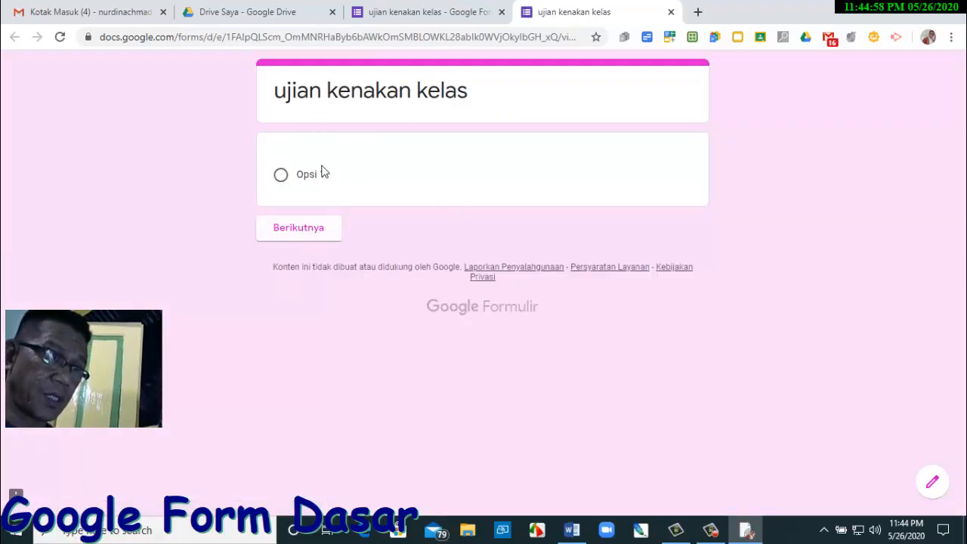
{"action": "left_click", "coordinate": [293, 231]}
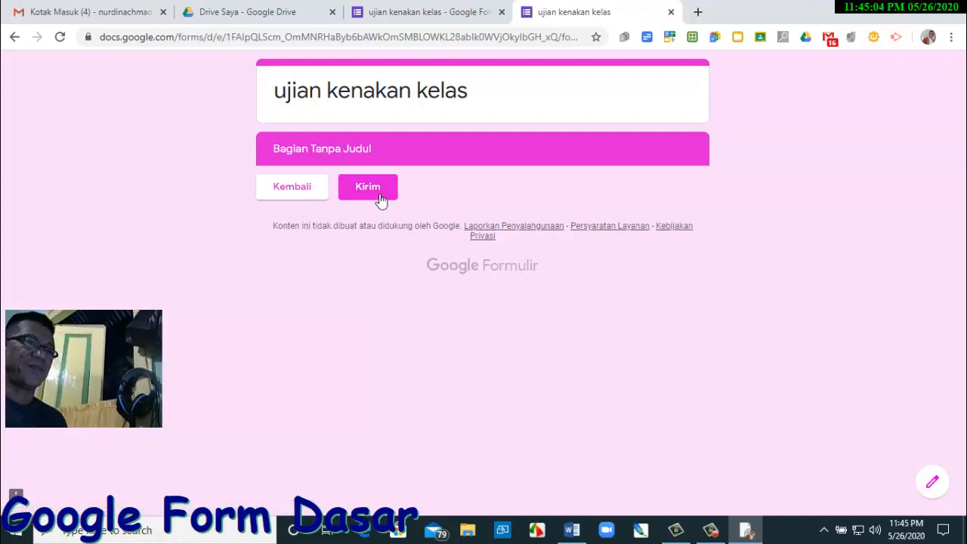
{"action": "left_click", "coordinate": [314, 189]}
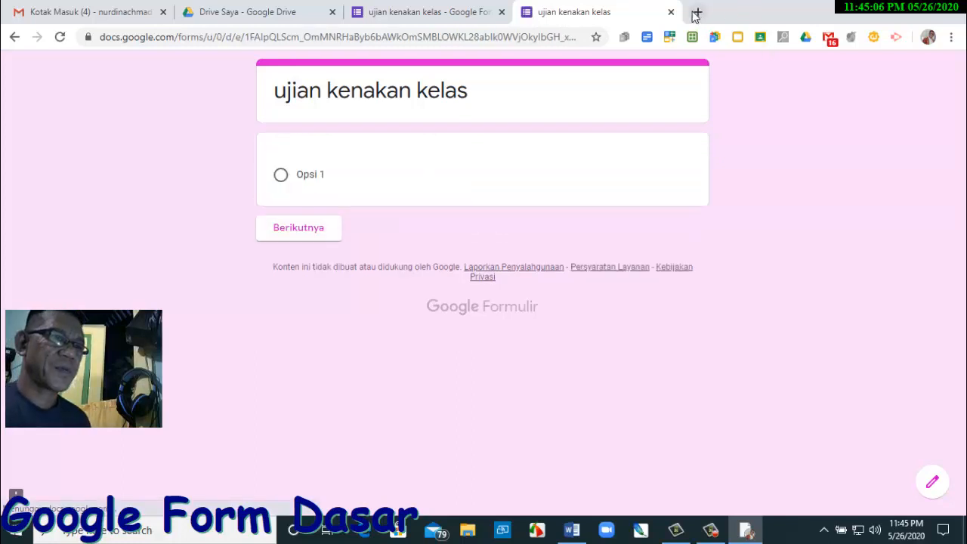
{"action": "left_click", "coordinate": [671, 12]}
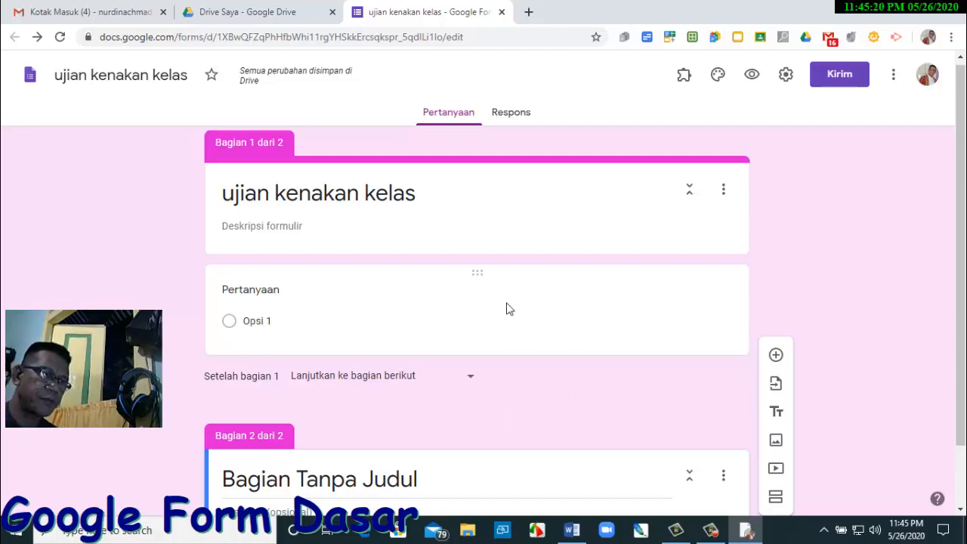
{"action": "scroll", "coordinate": [506, 336], "scroll_direction": "down", "scroll_amount": 1}
{"action": "scroll", "coordinate": [506, 336], "scroll_direction": "down", "scroll_amount": 1}
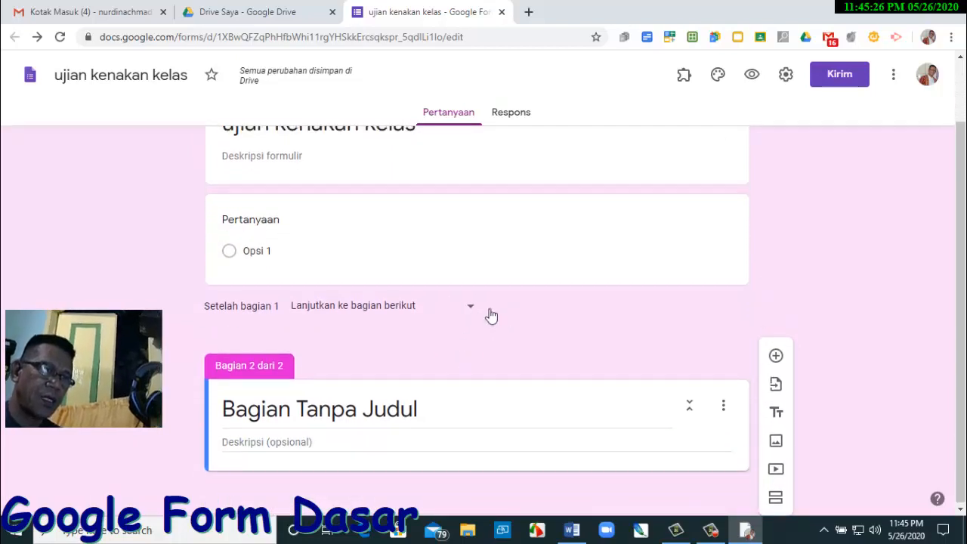
{"action": "scroll", "coordinate": [487, 316], "scroll_direction": "up", "scroll_amount": 2}
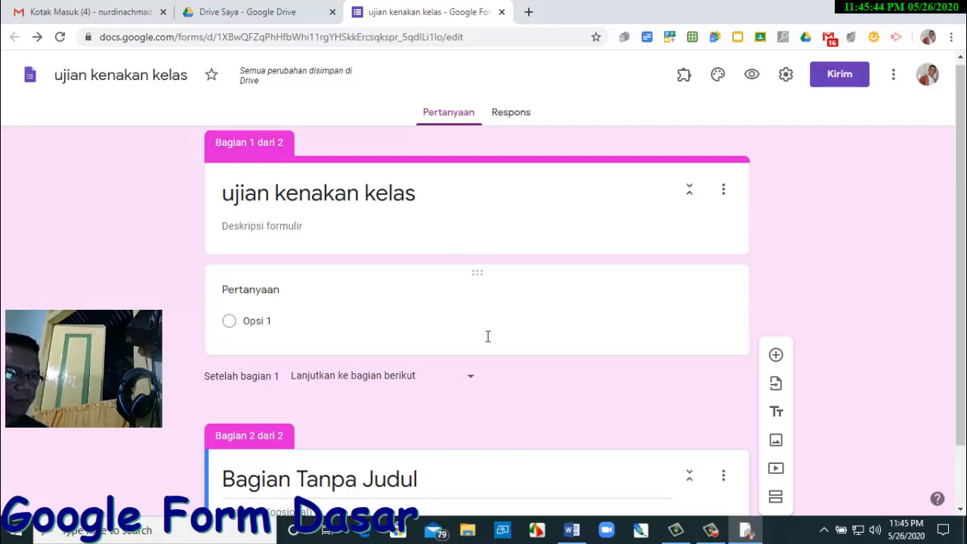
{"action": "scroll", "coordinate": [382, 454], "scroll_direction": "down", "scroll_amount": 1}
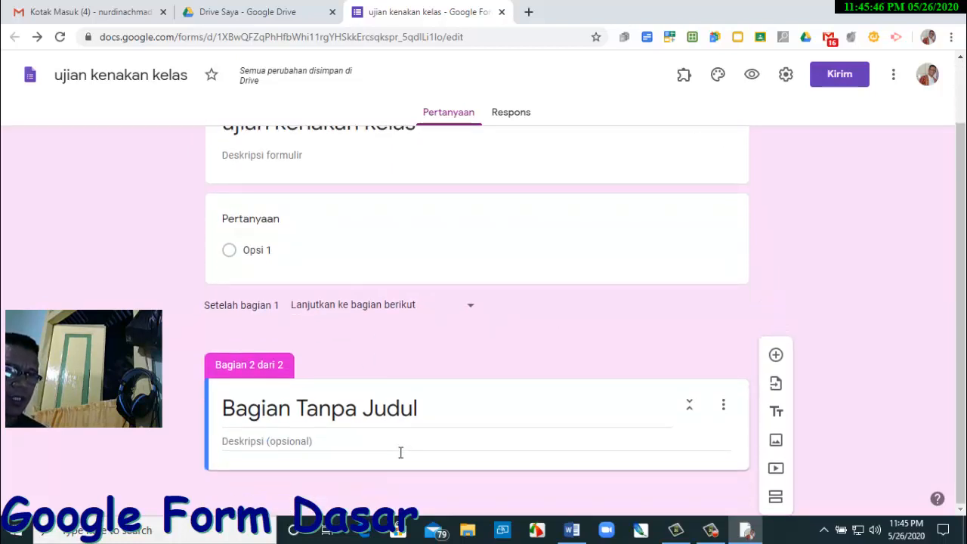